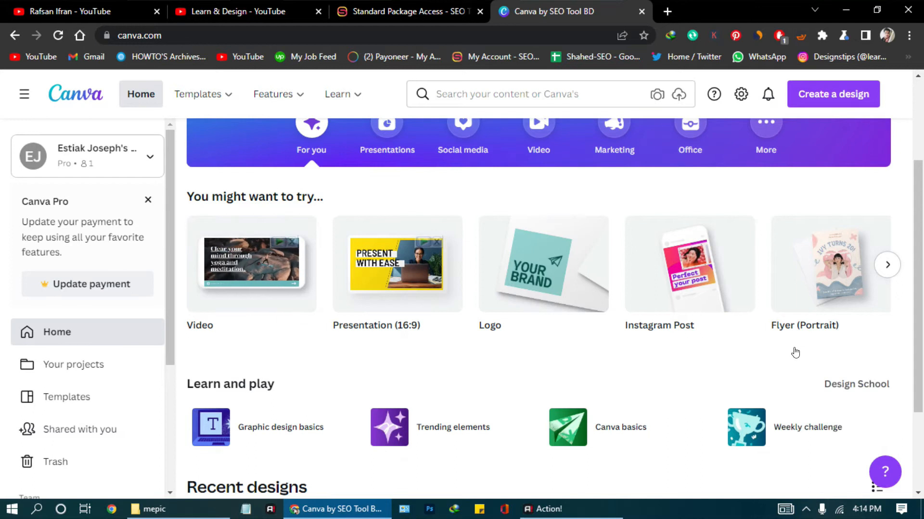
- Create a blank YouTube Thumbnail design from the suggested design types
click(886, 266)
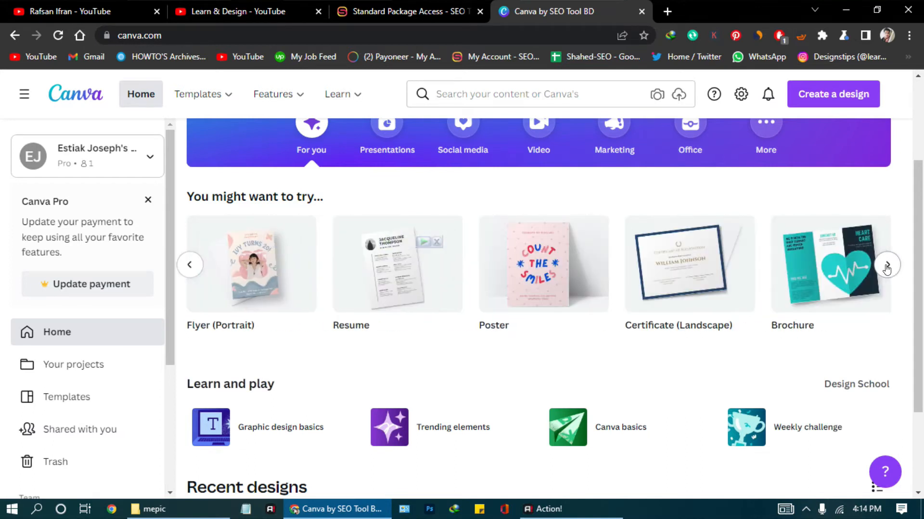
click(887, 266)
click(886, 266)
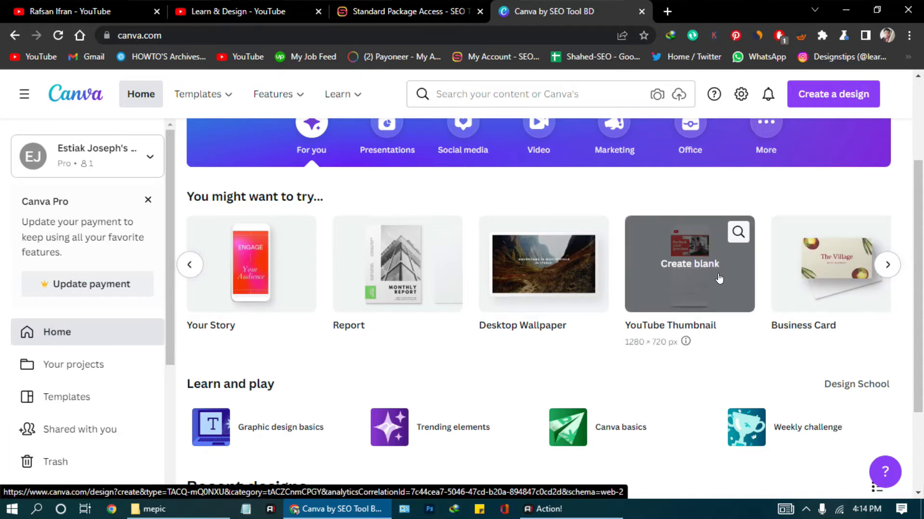
click(694, 257)
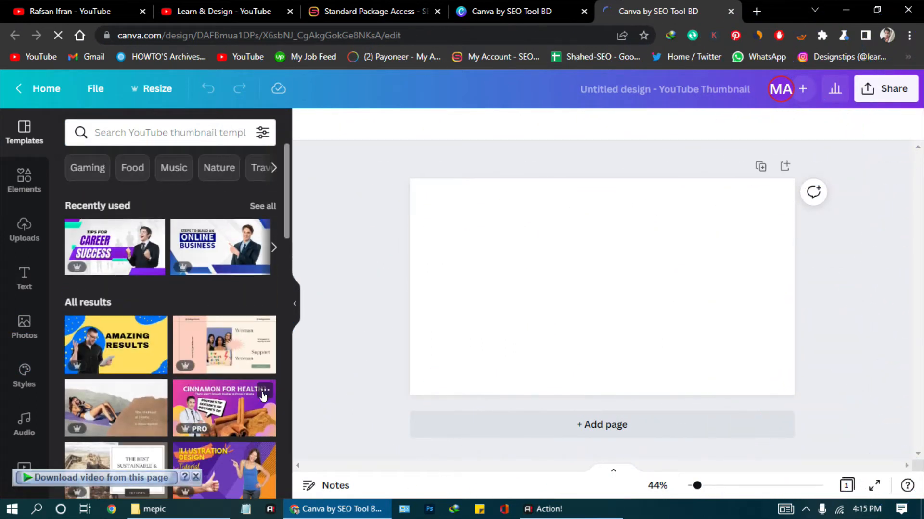
- Apply the recently used "Tips for Career Success" template and delete the cheering businessman's photo from it
click(95, 248)
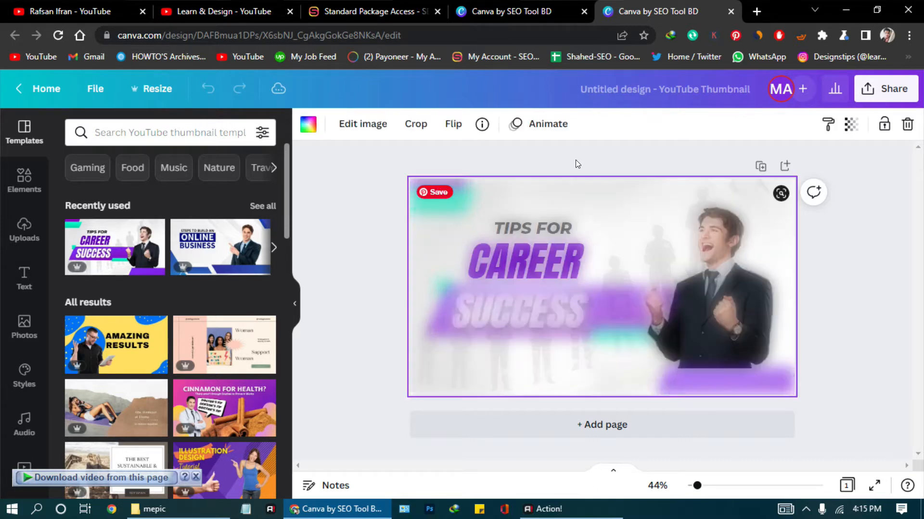
click(751, 352)
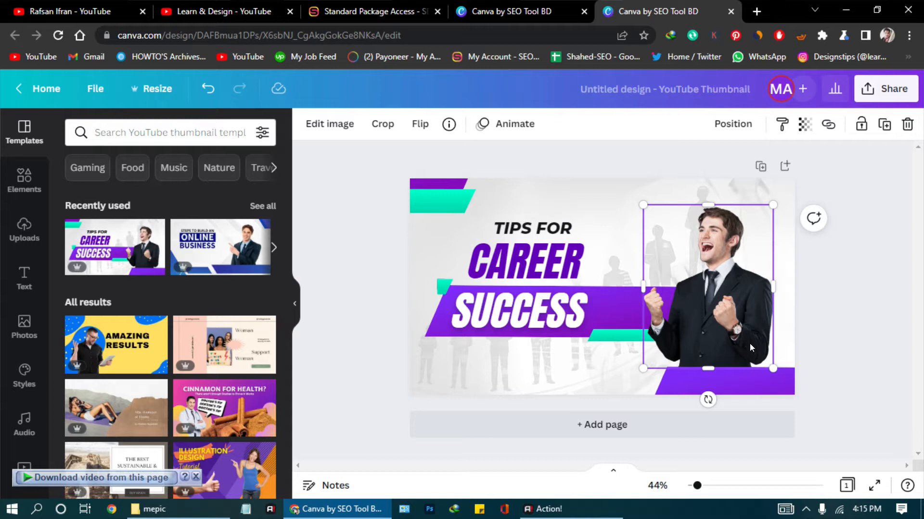
key(Delete)
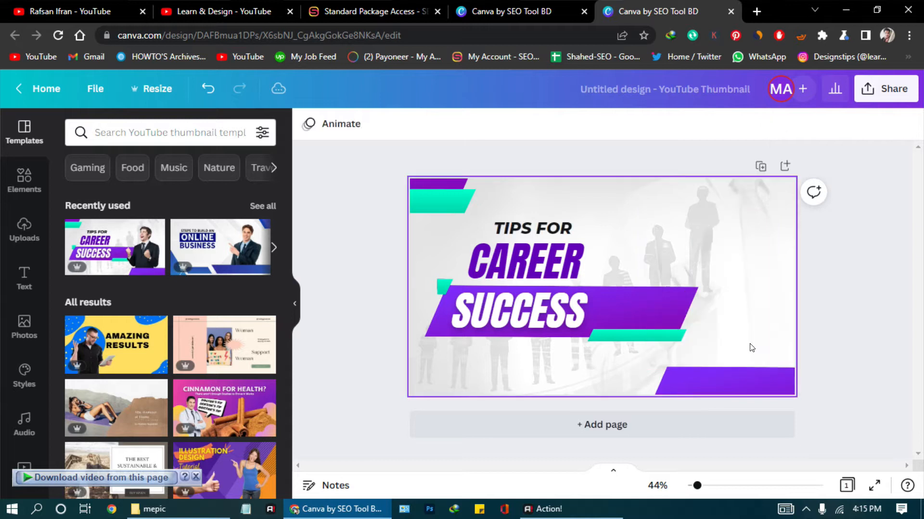
- Upload the image 1653385287027.png from the Desktop folder
click(23, 235)
click(166, 171)
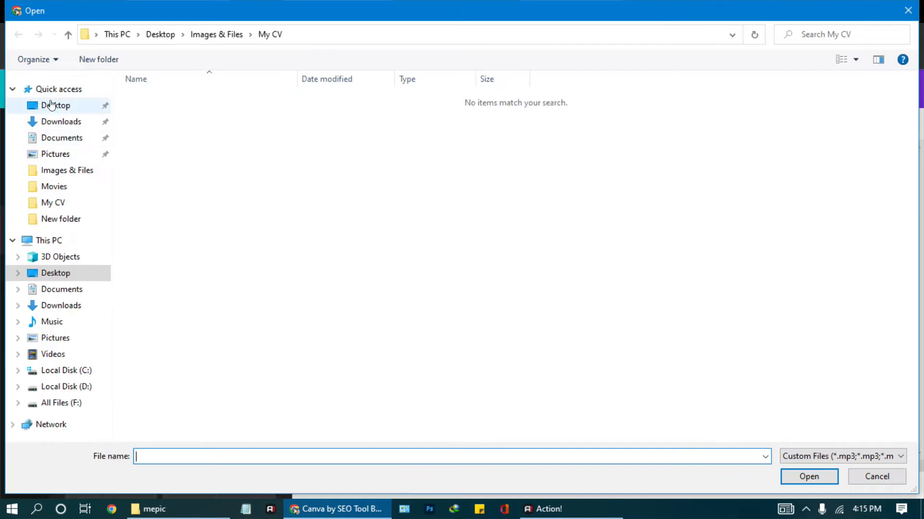
click(51, 105)
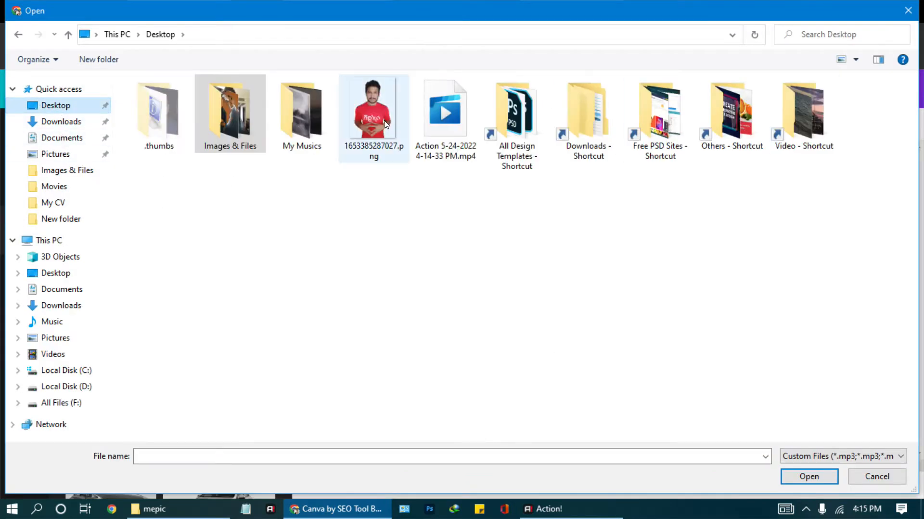
click(374, 108)
click(851, 482)
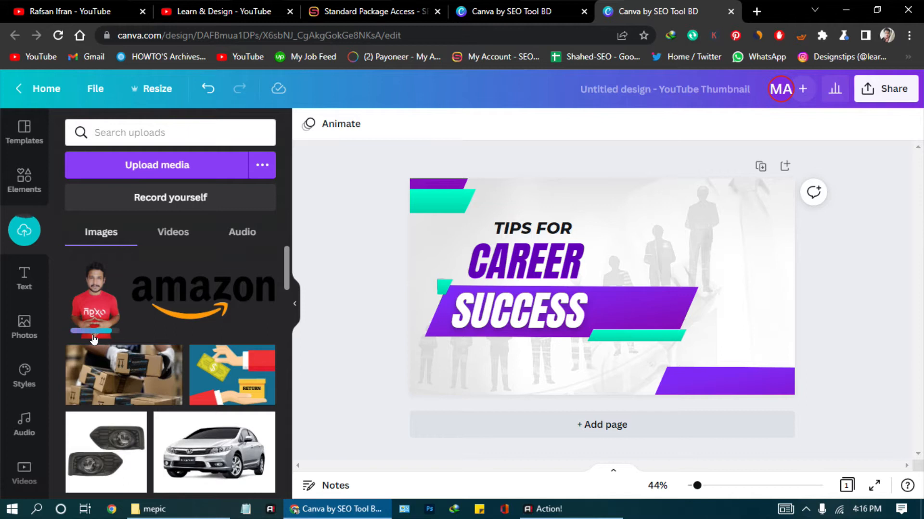
- Add the uploaded cutout photo of the man in the red shirt to the thumbnail and close the extra Canva home page
click(97, 309)
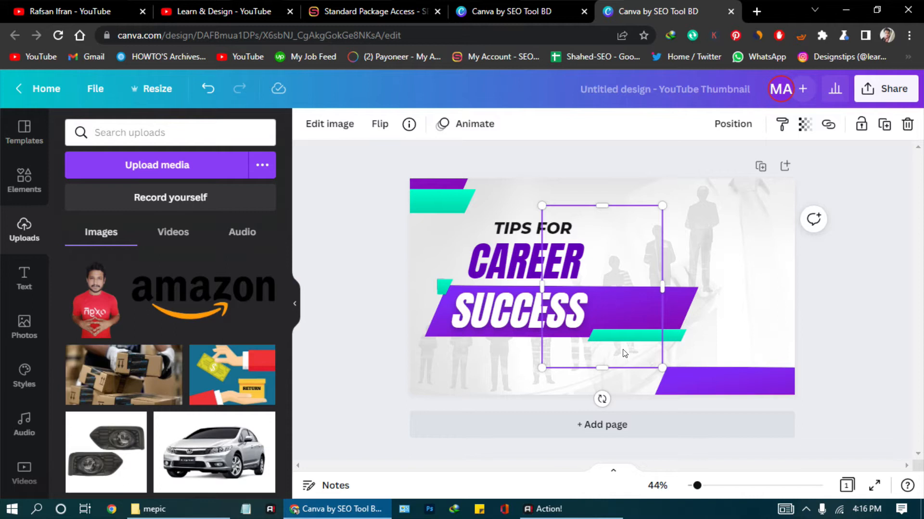
click(86, 312)
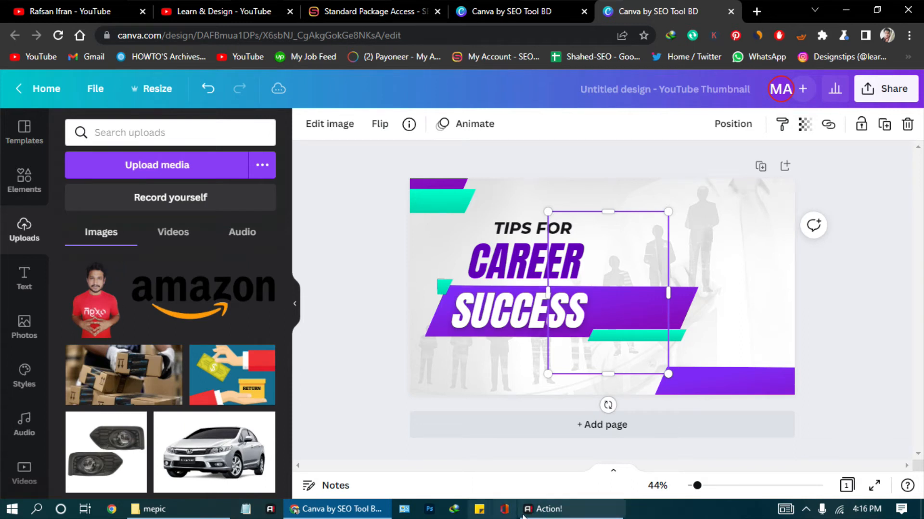
click(584, 11)
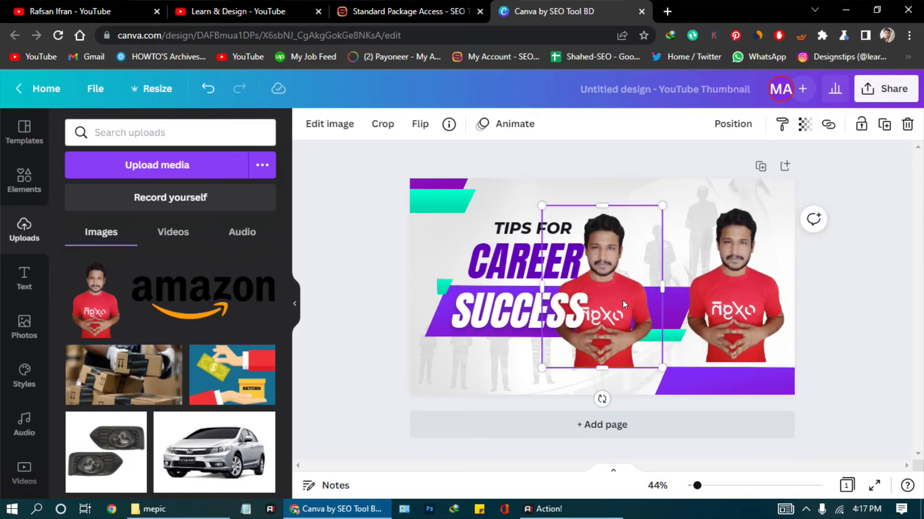
- Enlarge the man's photo to about 568 × 765 and place it over the right part of the thumbnail
click(744, 317)
drag(674, 200, 643, 158)
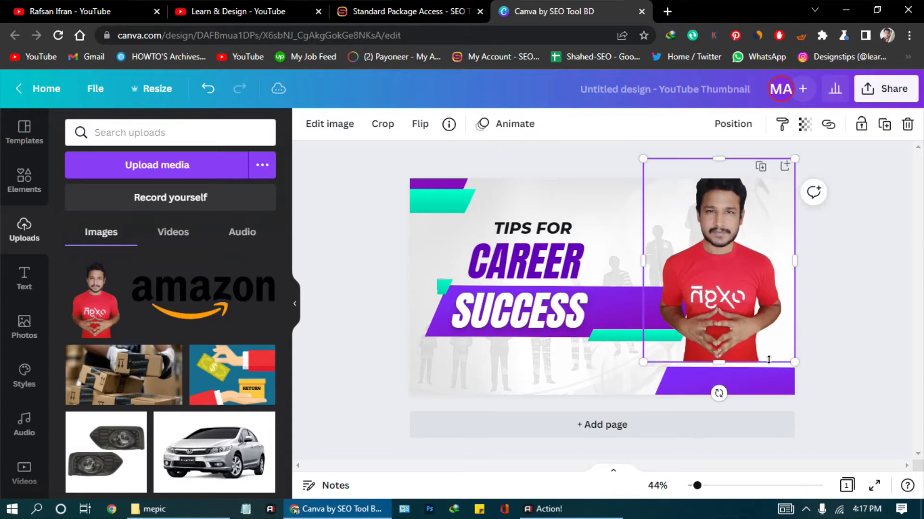
drag(794, 361, 832, 408)
drag(732, 334, 707, 352)
drag(795, 429, 771, 394)
drag(608, 178, 598, 170)
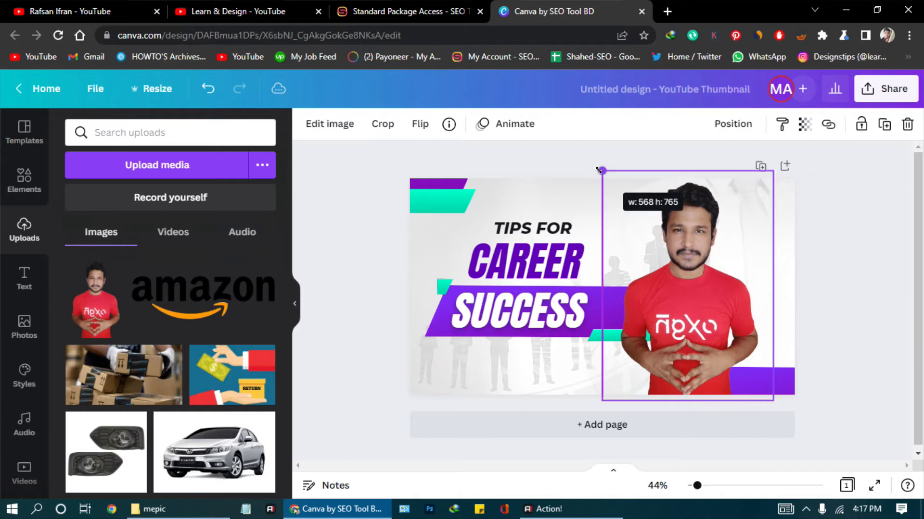
- Nudge the man's photo upward until its lower edge lines up with the thumbnail's bottom edge
key(Up)
key(Up)
key(Up)
key(Up)
key(Up)
key(Up)
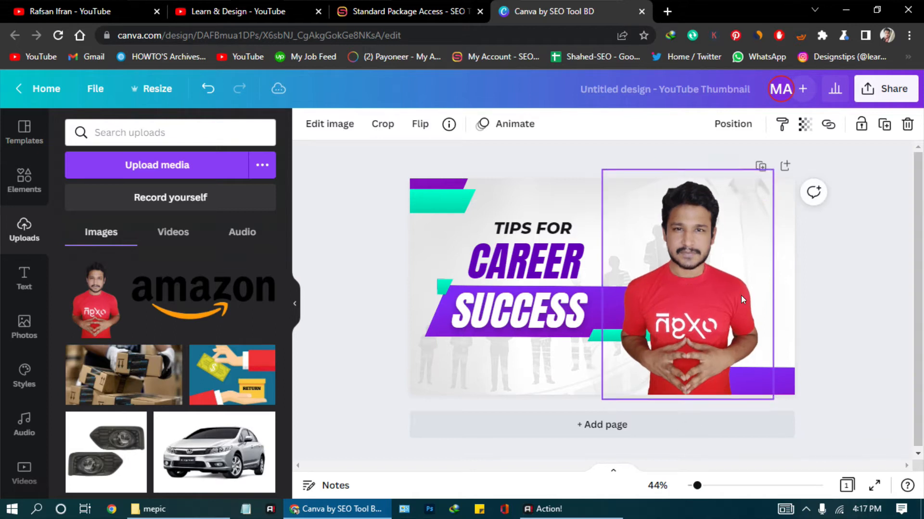
key(Up)
key(Up)
key(Up)
key(Up)
key(Up)
key(Up)
key(Up)
key(Up)
key(Up)
key(Up)
key(Up)
key(Up)
key(Up)
key(Up)
key(Up)
key(Up)
key(Up)
key(Up)
key(Up)
key(Up)
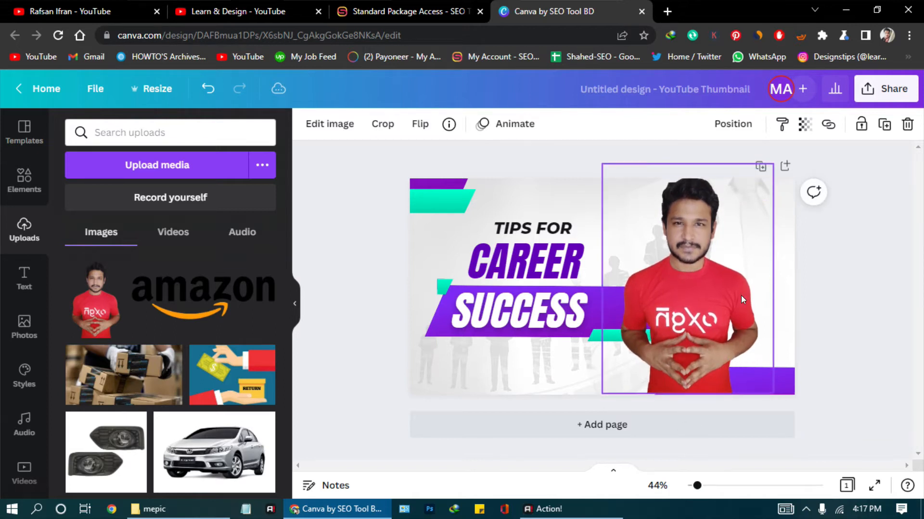
click(779, 377)
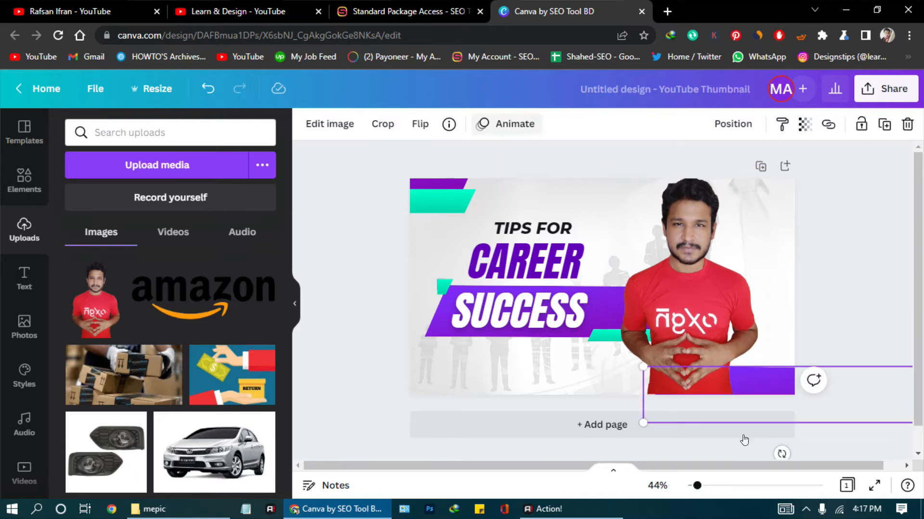
click(773, 377)
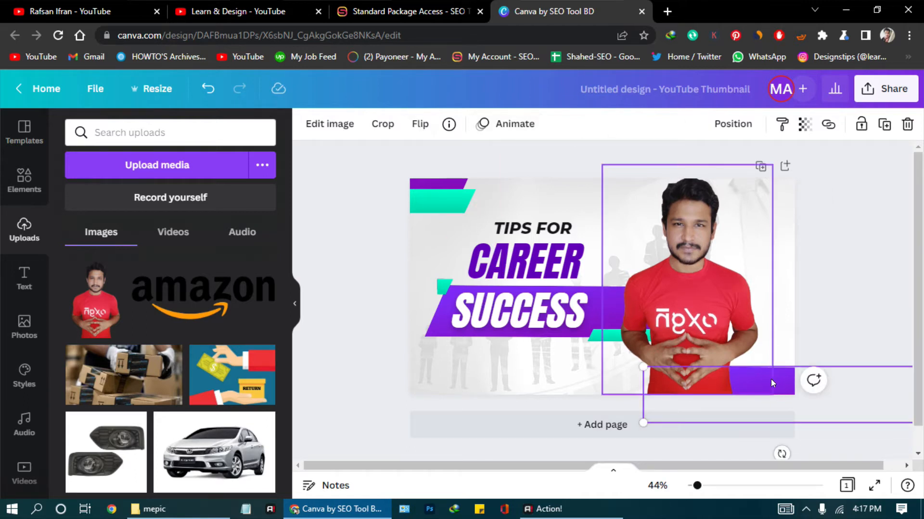
- Replace the "TIPS FOR" heading text with "POWERFULL"
click(564, 315)
click(557, 231)
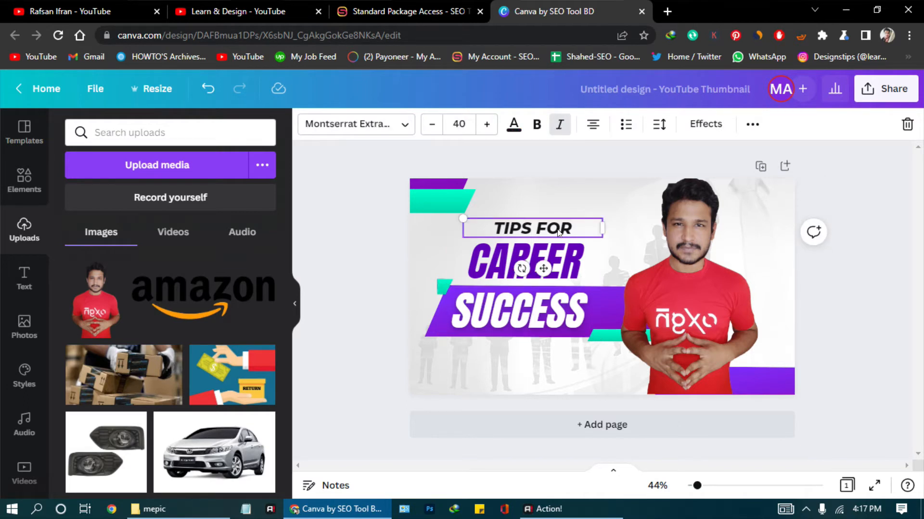
click(556, 231)
click(571, 226)
key(ctrl+a)
text(POWERFULL)
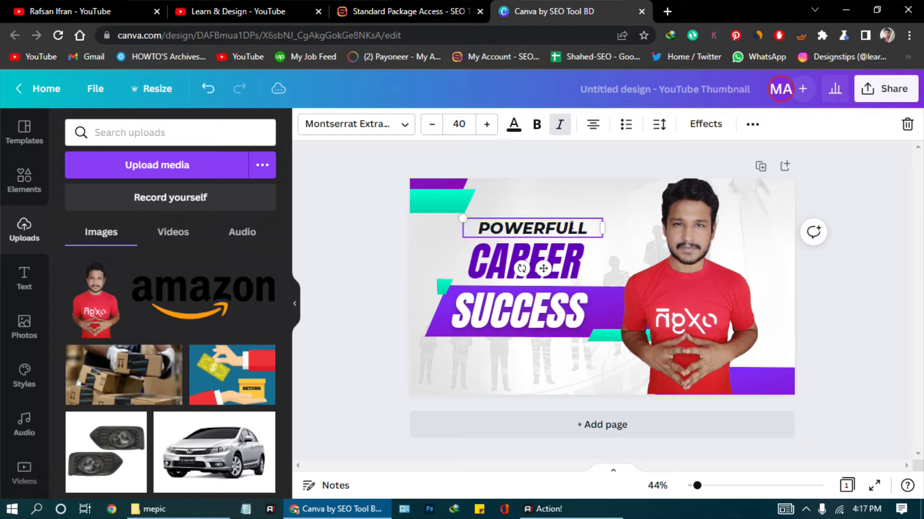
- Replace the word "CAREER" with "SUPER"
click(561, 256)
double_click(562, 251)
text(SUPER)
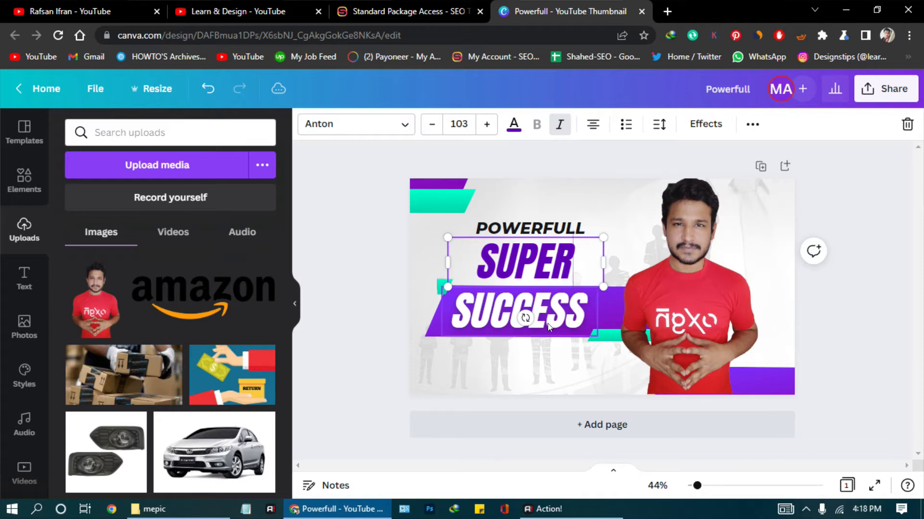
- Replace "SUCCESS" on the purple banner with "COMPUTER" and widen its text box so the word fits on one line
click(558, 318)
double_click(580, 314)
text(COMPUTER)
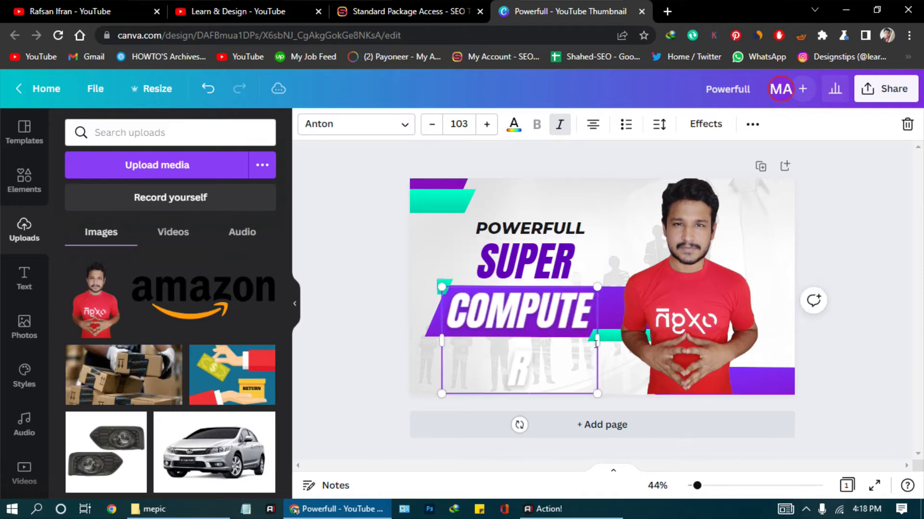
drag(615, 341, 700, 341)
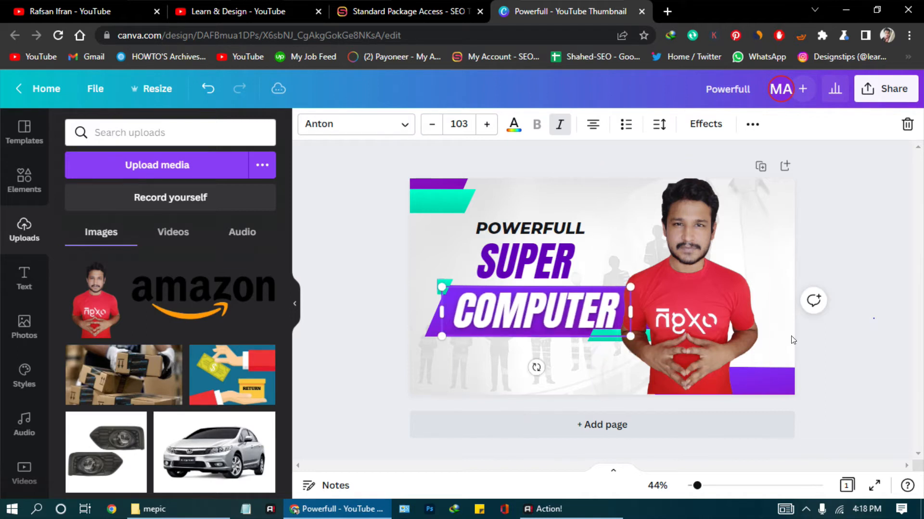
click(534, 367)
click(426, 324)
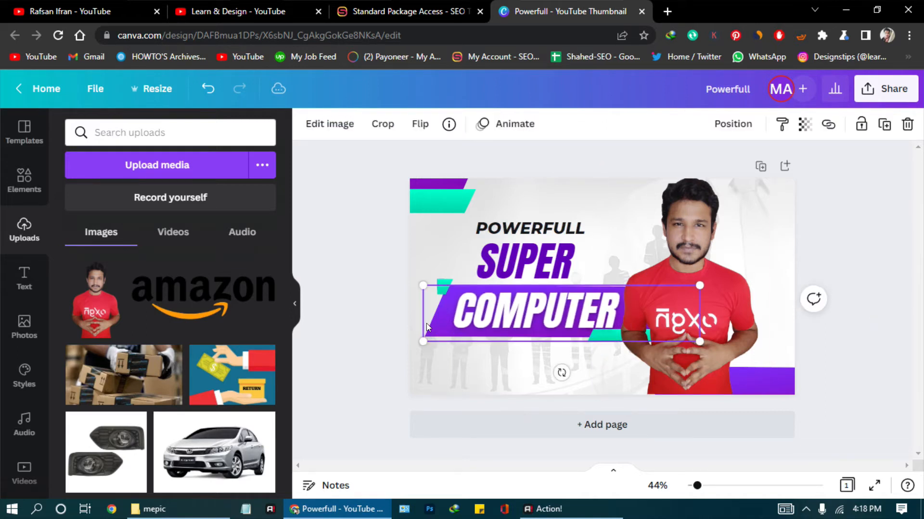
click(844, 349)
- Duplicate the "POWERFULL" text below the purple banner and change the copy to "IN THE WORLD"
drag(549, 228, 542, 364)
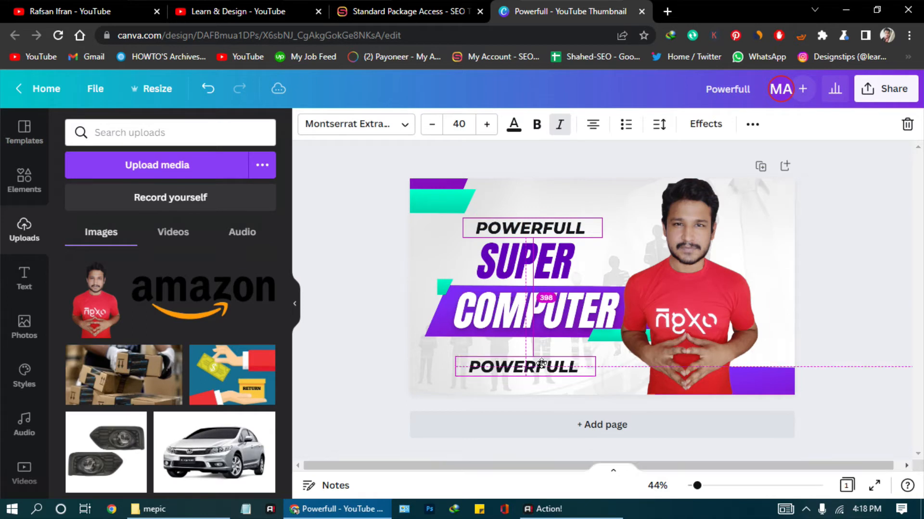
double_click(539, 359)
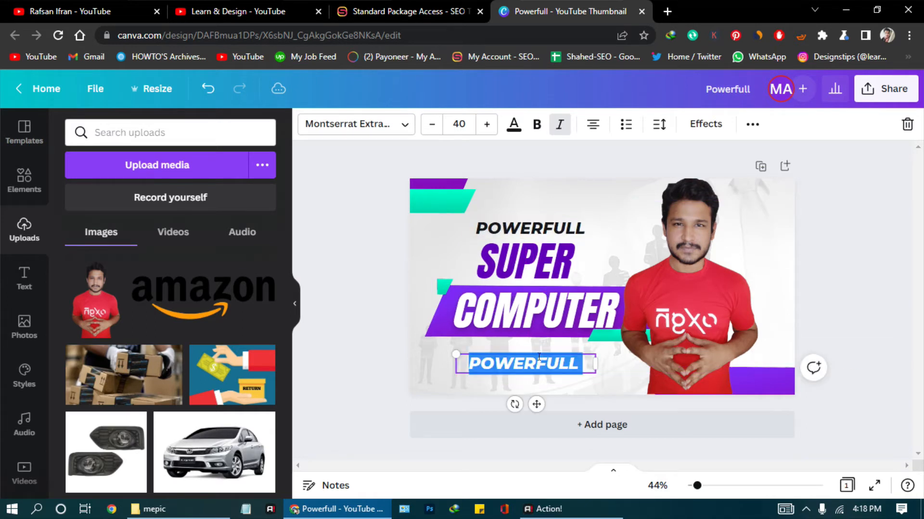
text(IN THE )
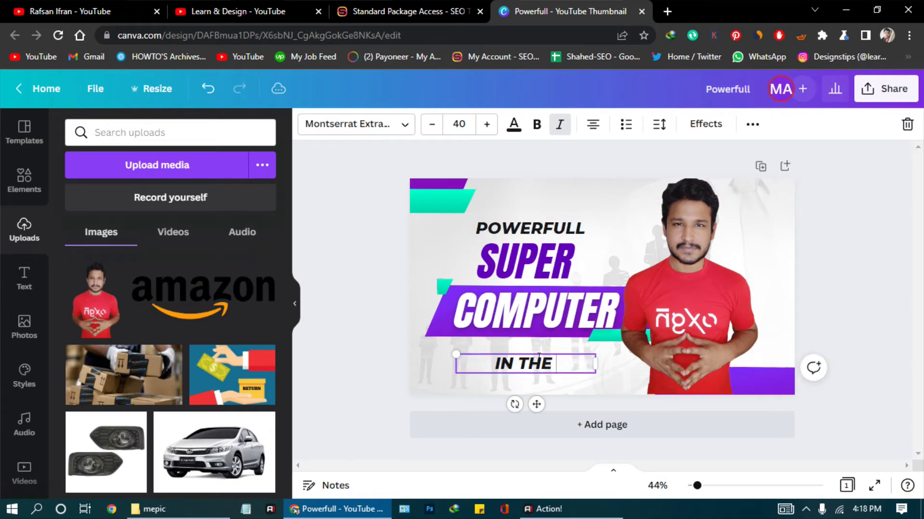
text(WORLD)
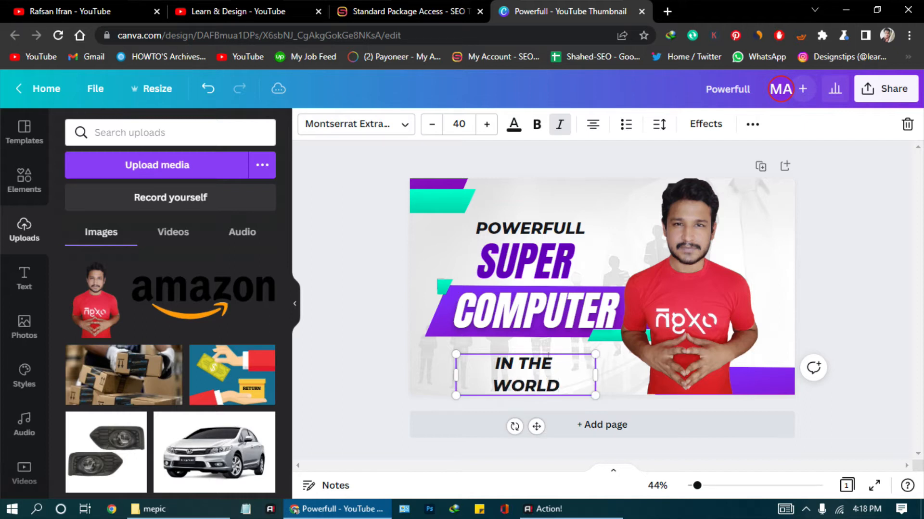
- Fit "IN THE WORLD" on one line directly beneath the purple banner and color it with the red from the man's photo
drag(569, 396, 637, 356)
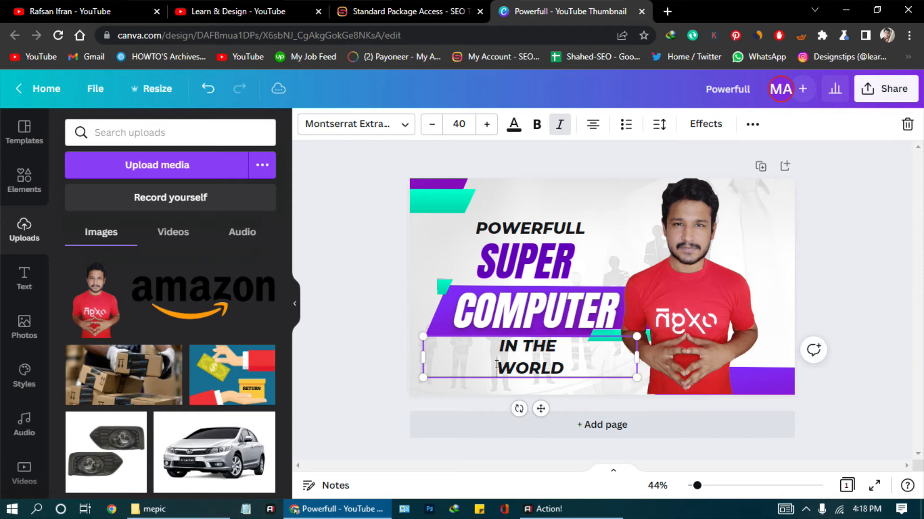
drag(573, 359, 551, 363)
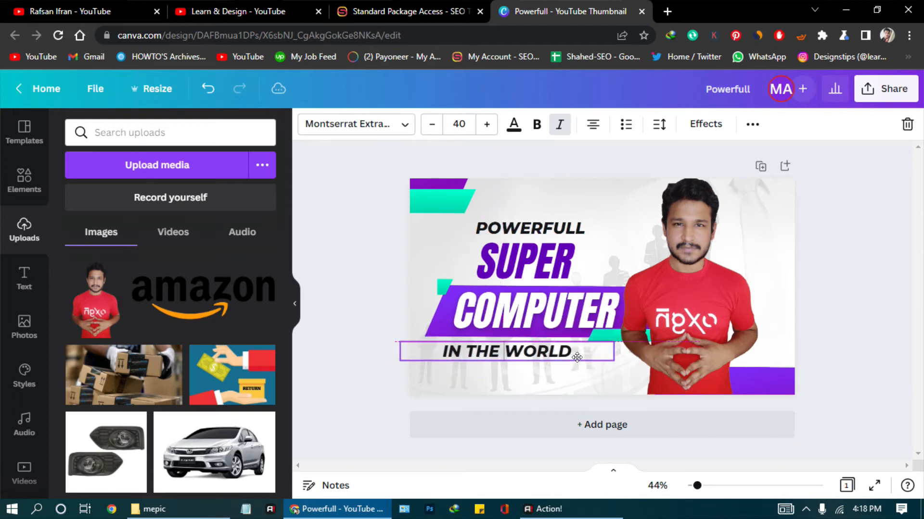
click(514, 126)
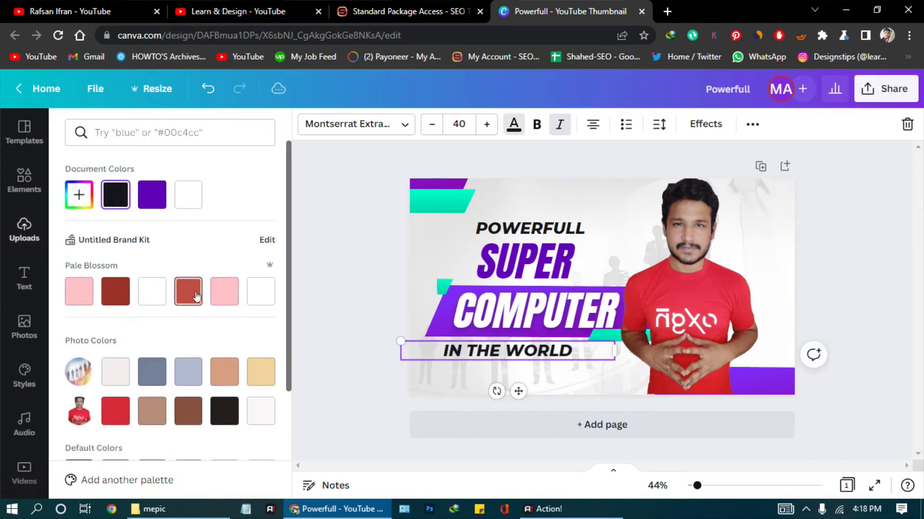
click(115, 411)
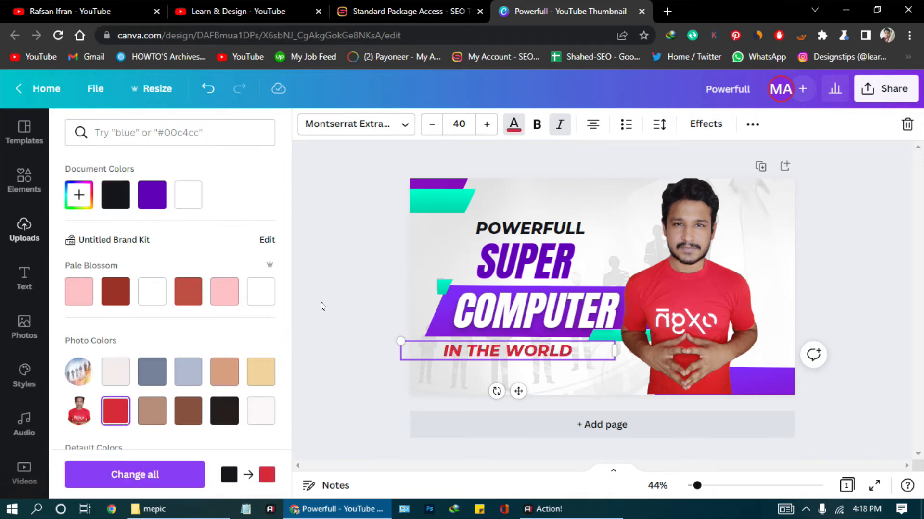
- Change the heading to "MOST POWERFULL" and widen its text box so it fits on one line
click(521, 231)
click(477, 227)
click(476, 226)
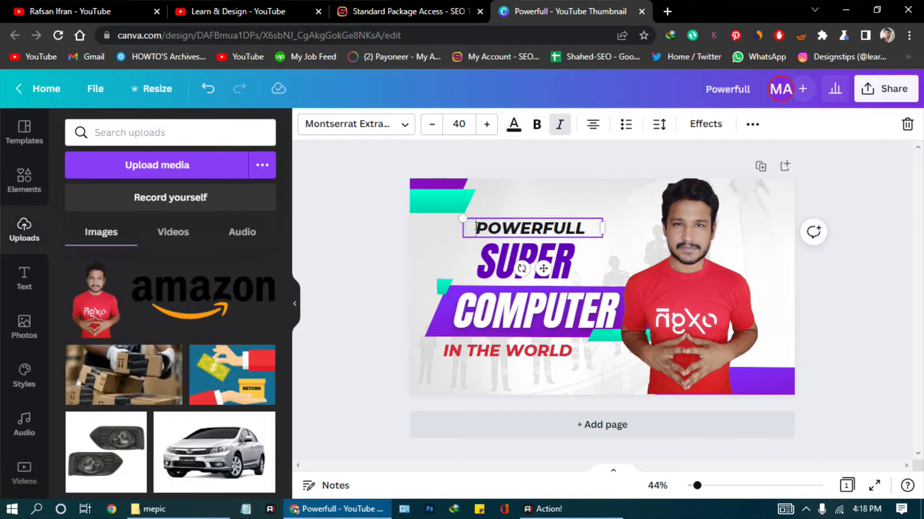
text(MOST)
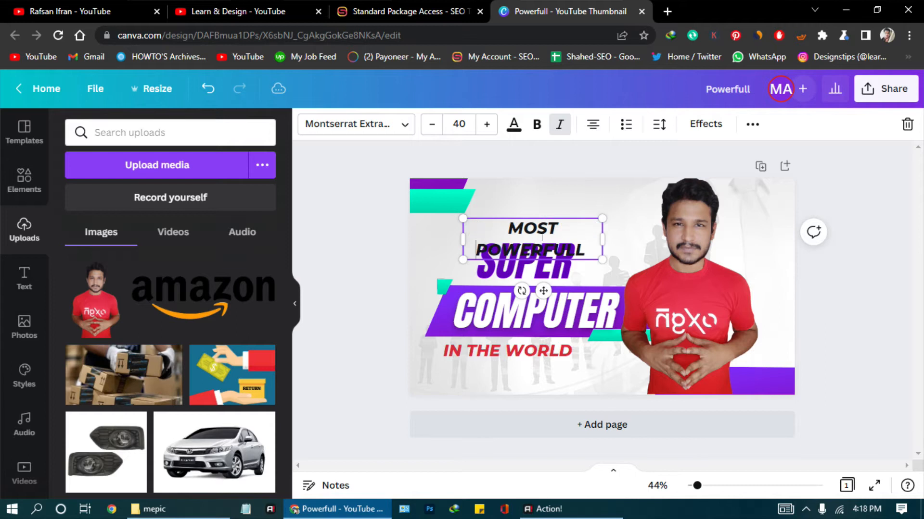
drag(603, 240, 625, 238)
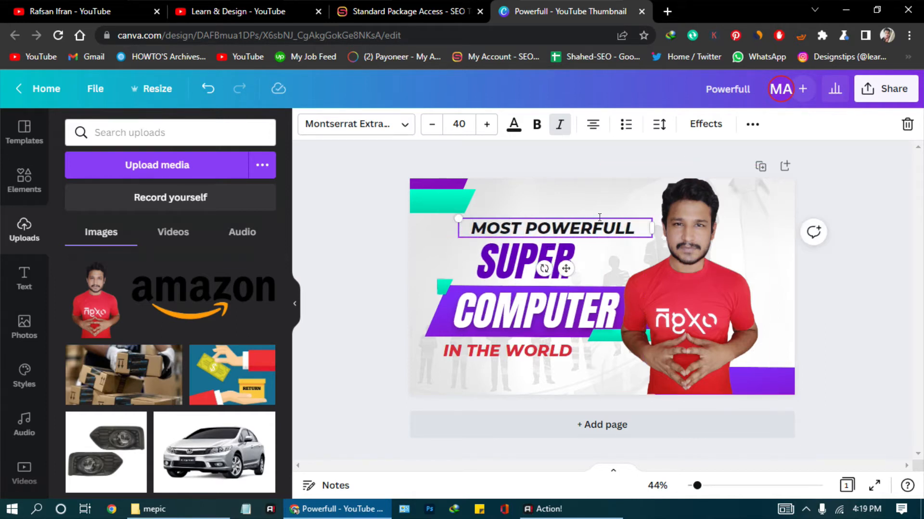
- Move the "MOST POWERFULL" heading slightly up and shift the purple-and-green corner graphic further right
drag(585, 210, 585, 204)
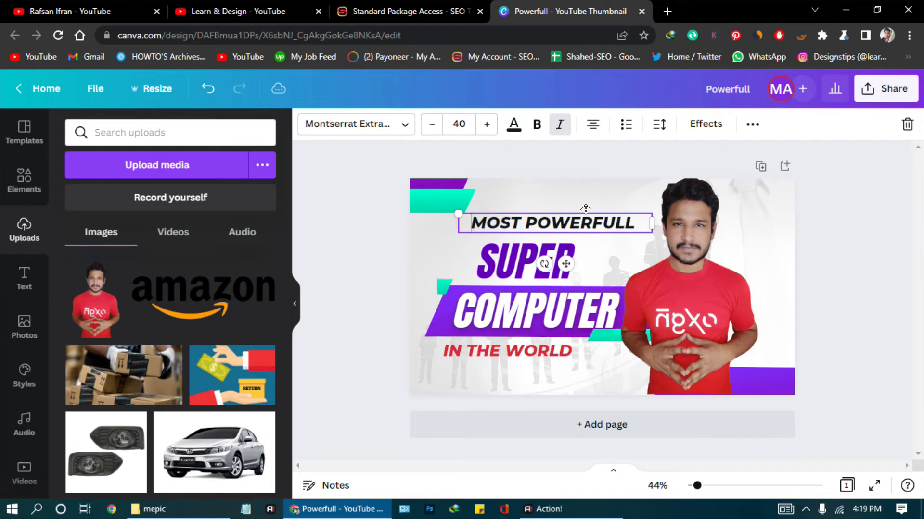
click(442, 201)
click(803, 124)
click(803, 124)
click(330, 124)
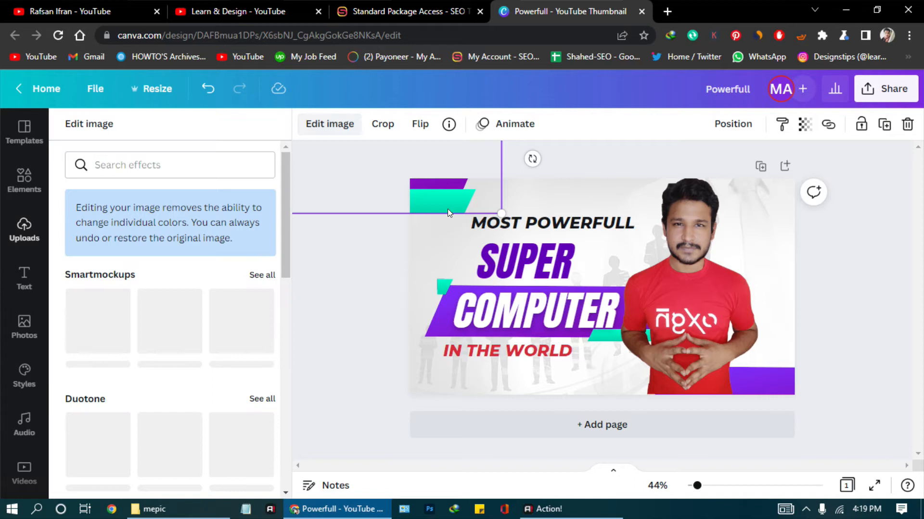
click(339, 280)
drag(423, 189, 486, 198)
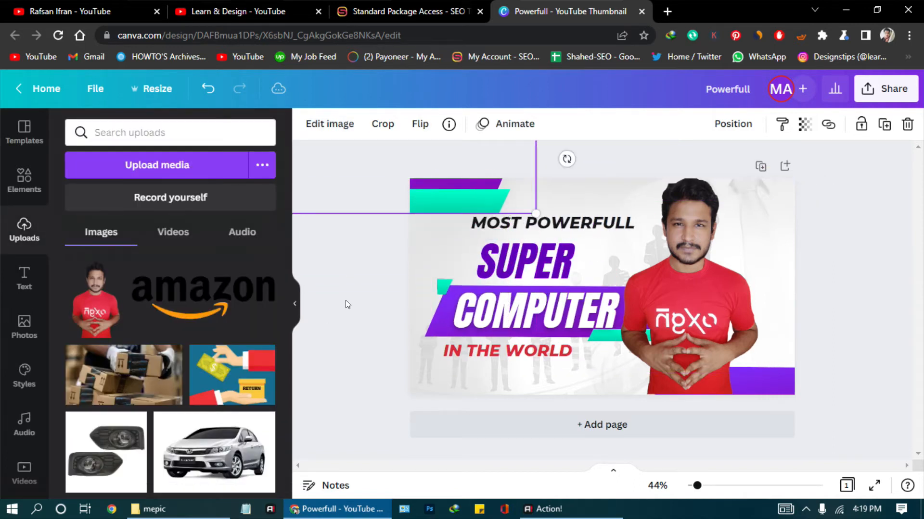
click(388, 260)
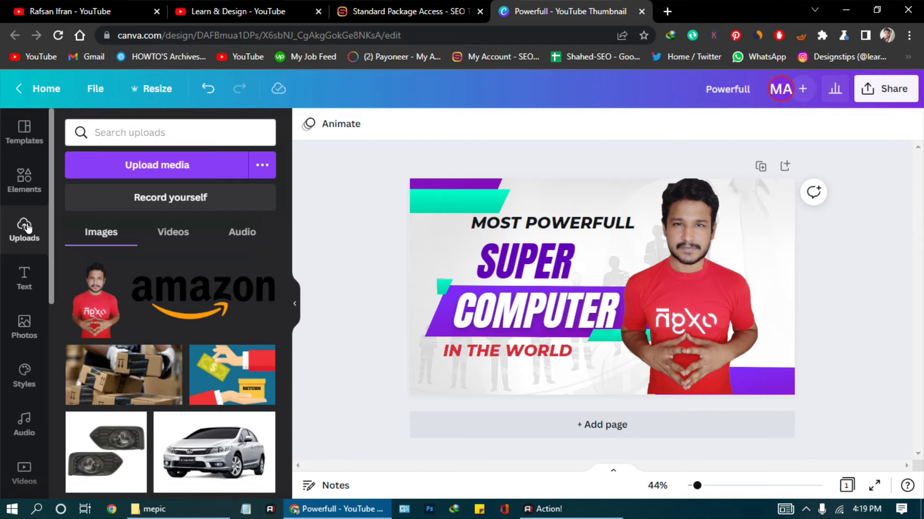
- Search the elements for "facebook logo" and add the blue square Facebook logo to the thumbnail
click(23, 180)
click(128, 139)
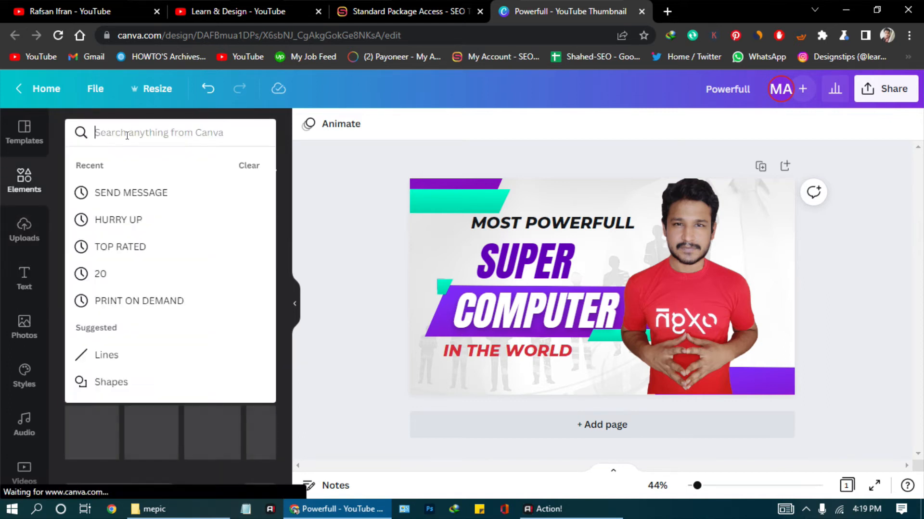
text(facebook)
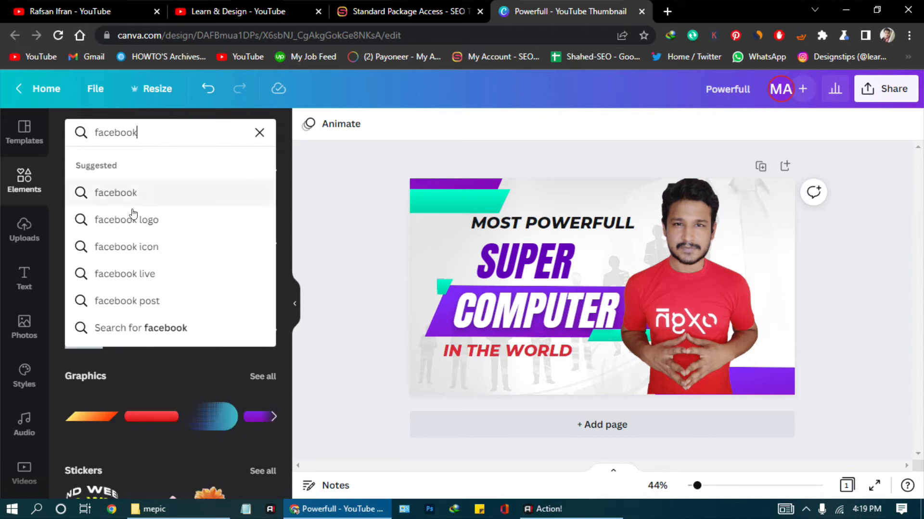
click(134, 215)
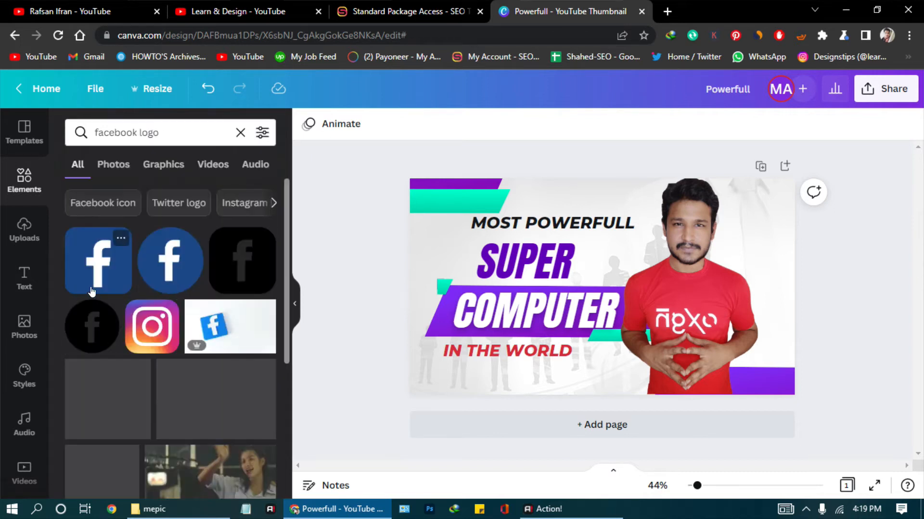
click(110, 281)
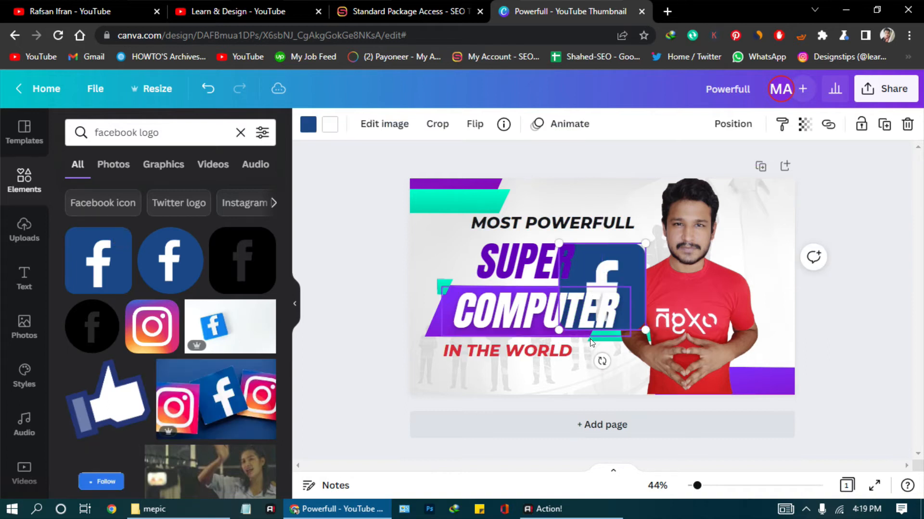
- Shrink and tilt the Facebook logo, place it beside "IN THE WORLD", and move "SUPER" back above the purple banner
drag(631, 314, 584, 312)
click(567, 261)
drag(567, 261, 515, 260)
drag(574, 259, 594, 368)
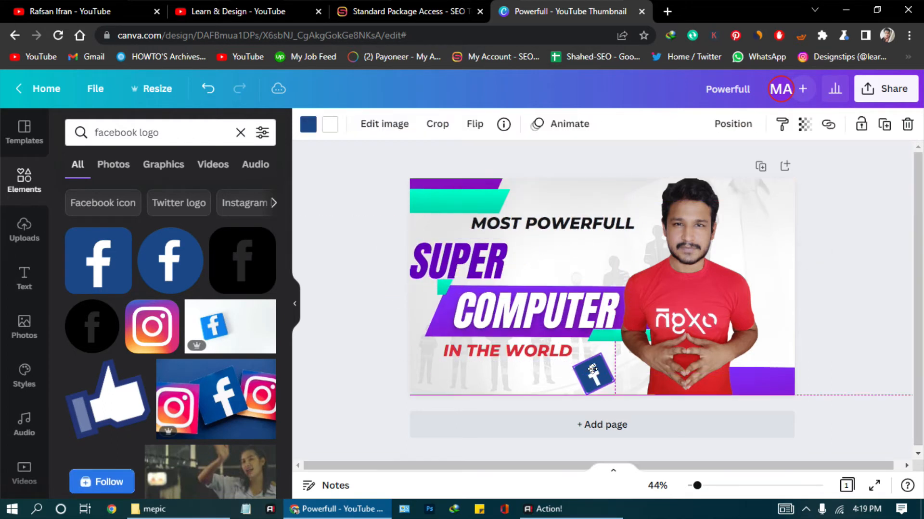
drag(481, 277, 528, 258)
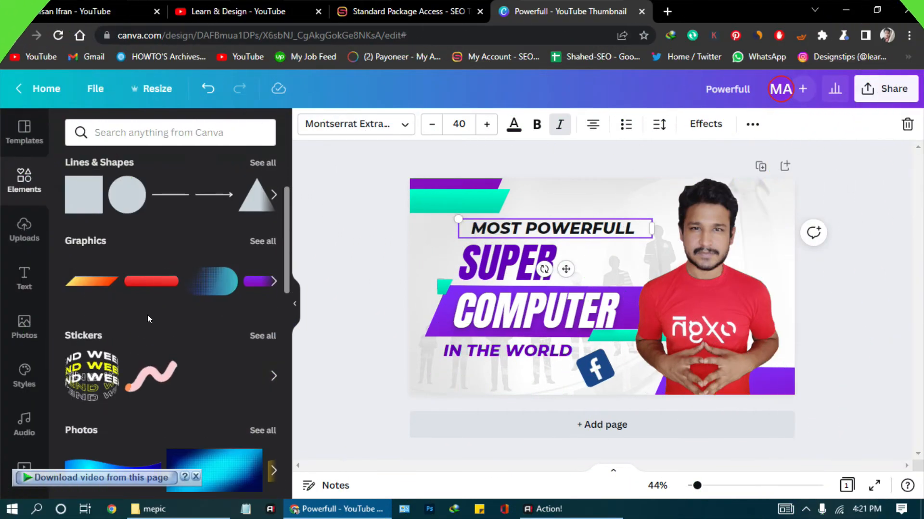
- Browse the element library's graphics, audio and chart categories and the Lines & Shapes collection for decorative shapes
scroll(148, 375, down, 15)
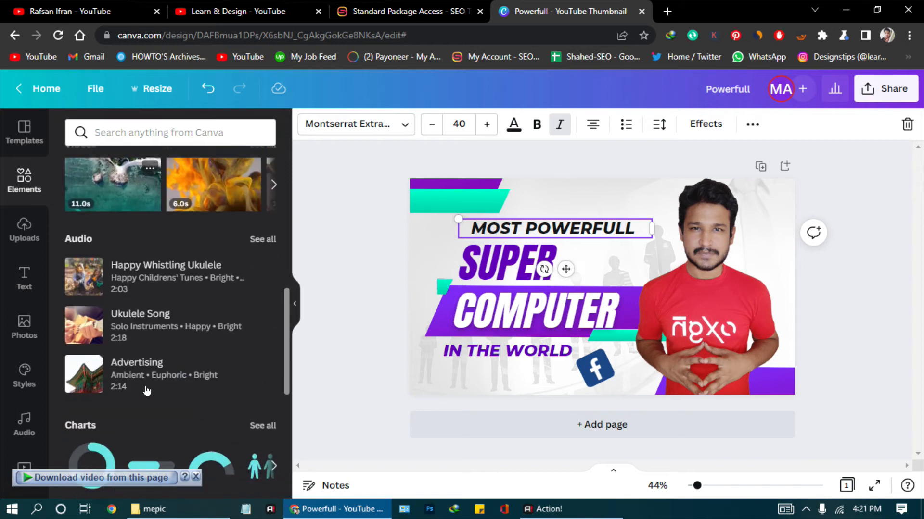
scroll(149, 386, up, 15)
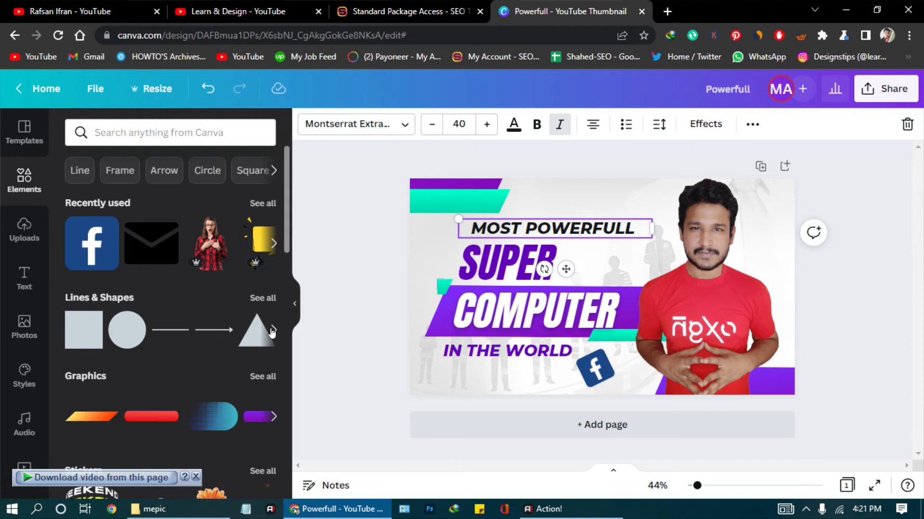
click(273, 417)
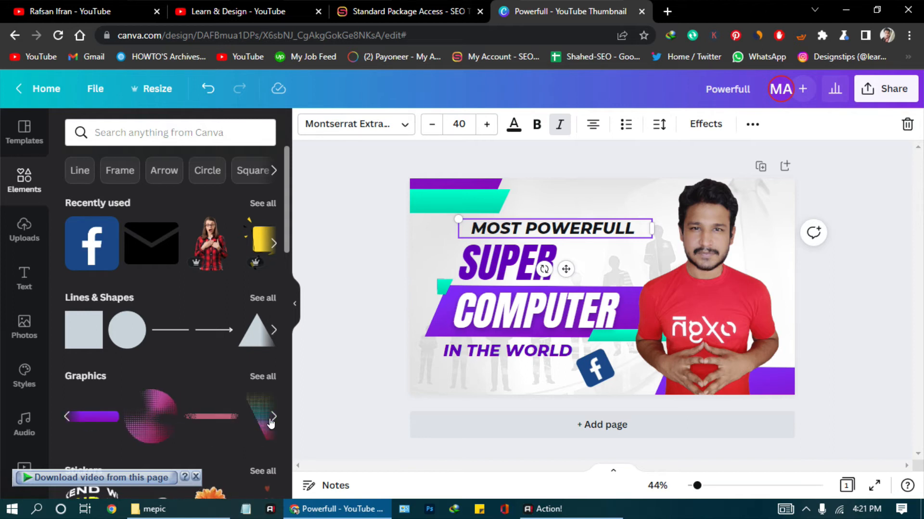
click(263, 377)
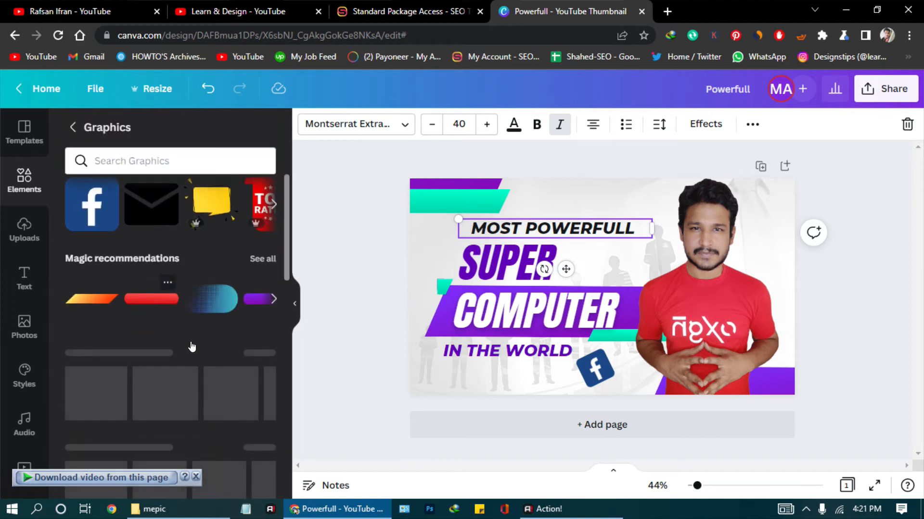
scroll(182, 387, down, 10)
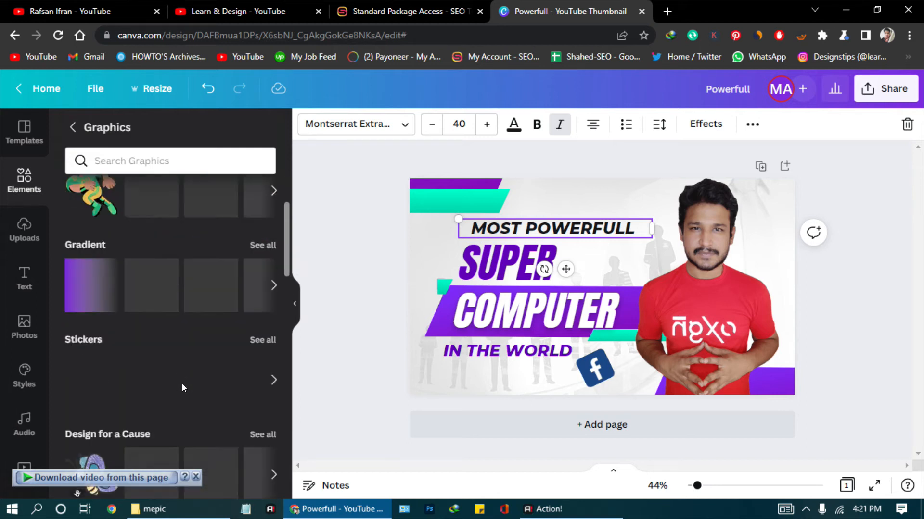
scroll(181, 385, up, 10)
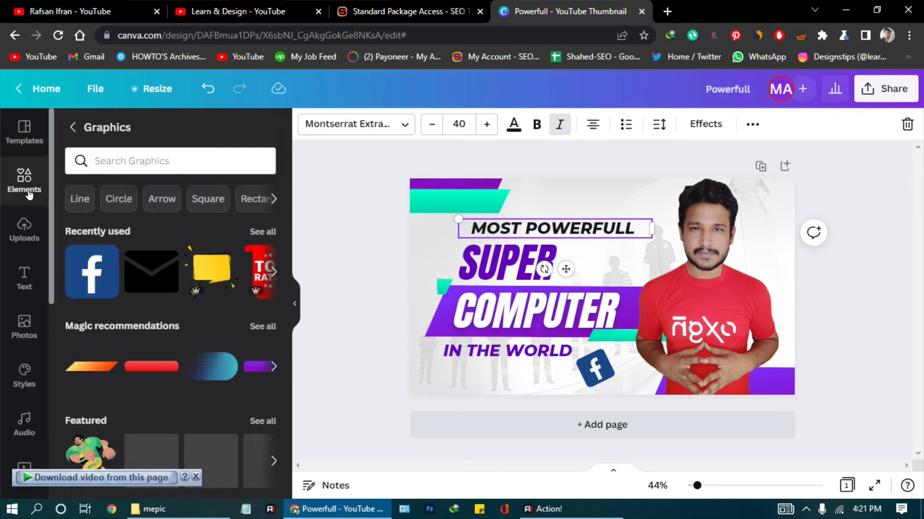
click(24, 183)
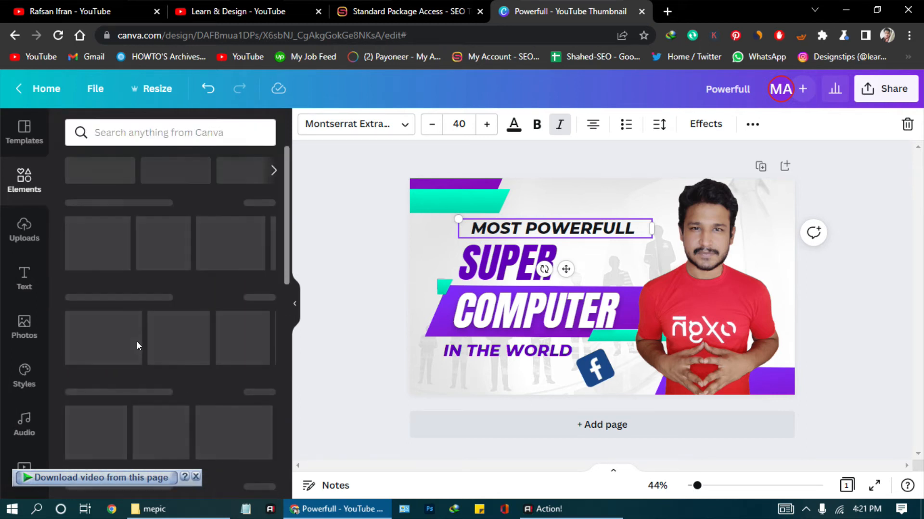
scroll(168, 269, down, 4)
scroll(168, 272, down, 7)
scroll(168, 277, up, 10)
scroll(167, 279, down, 10)
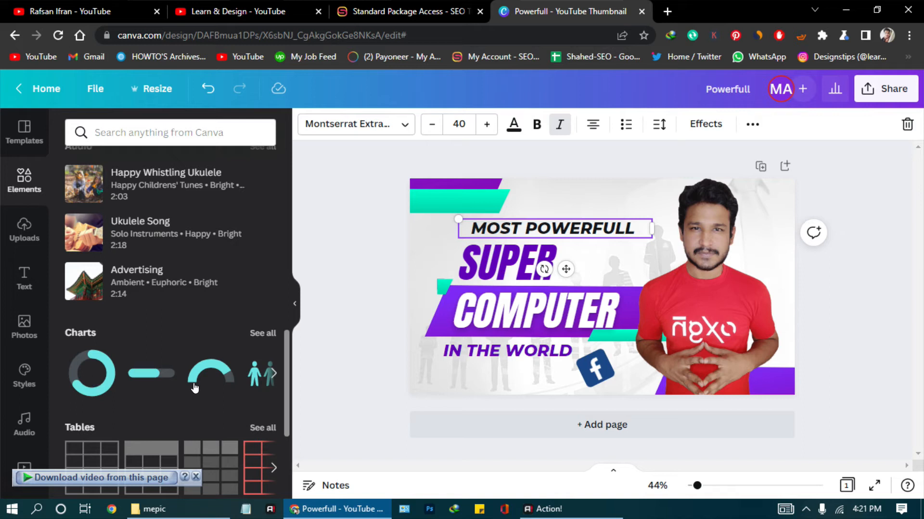
scroll(178, 329, up, 15)
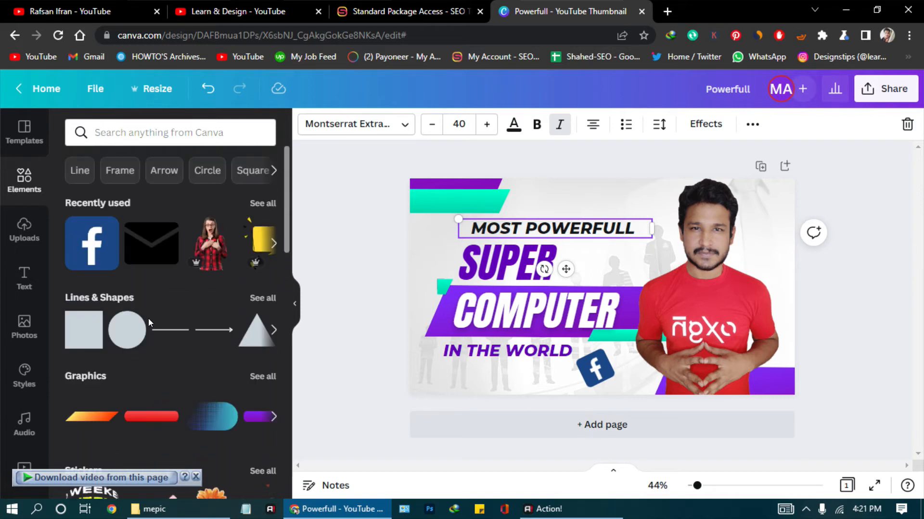
click(121, 298)
scroll(159, 308, down, 3)
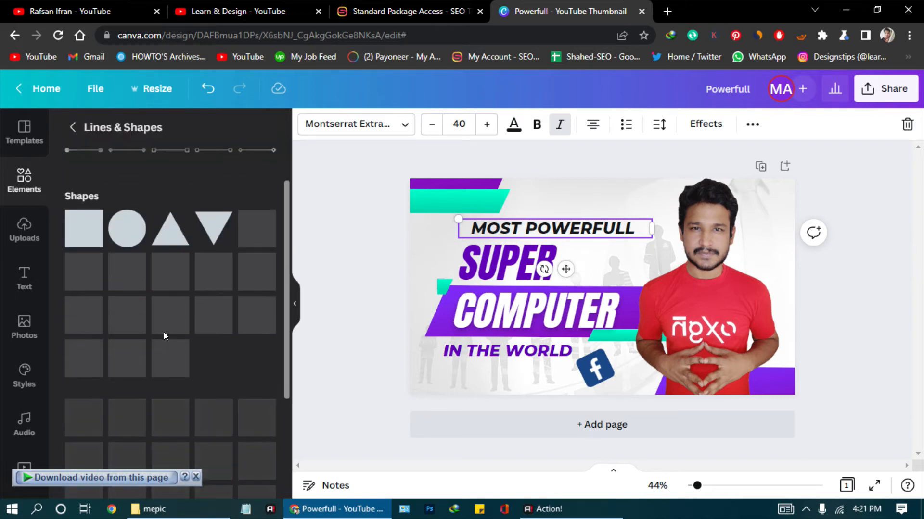
scroll(164, 332, down, 5)
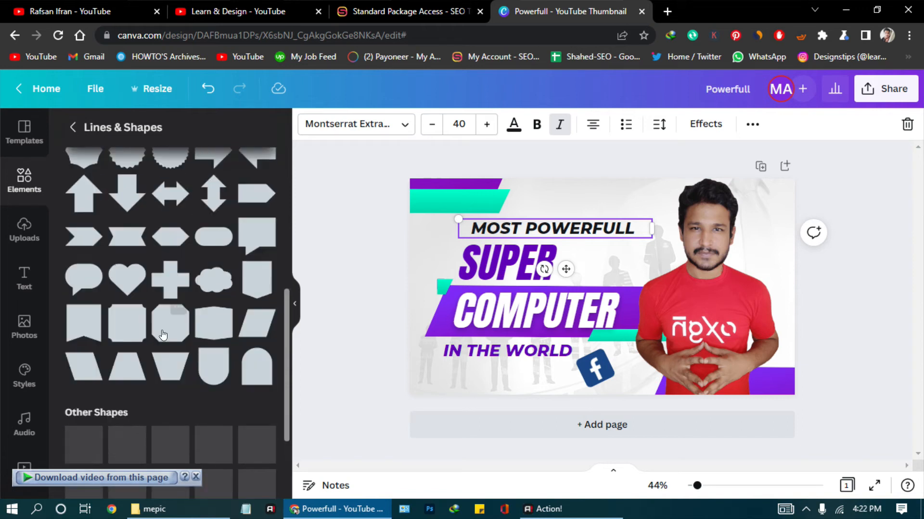
scroll(163, 332, down, 8)
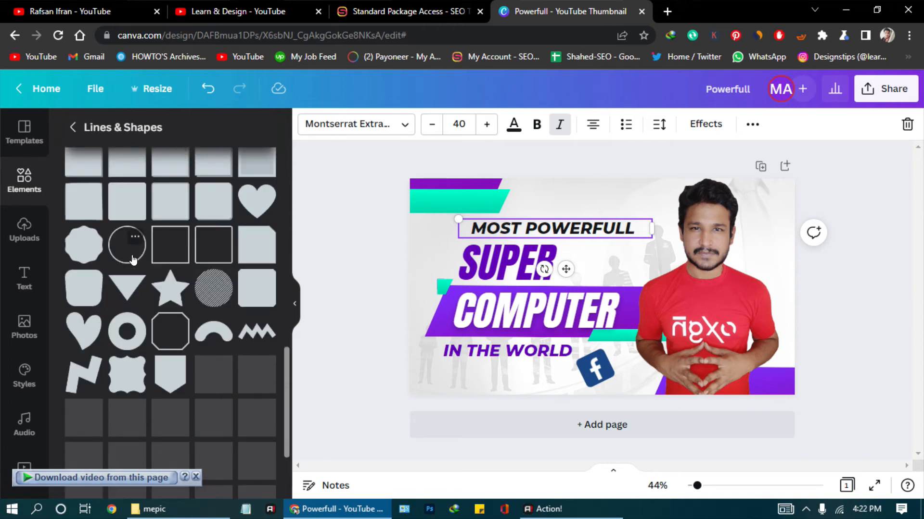
- Add a circle outline shape and shrink it to a small ring beside "SUPER"
click(133, 260)
drag(655, 337, 562, 246)
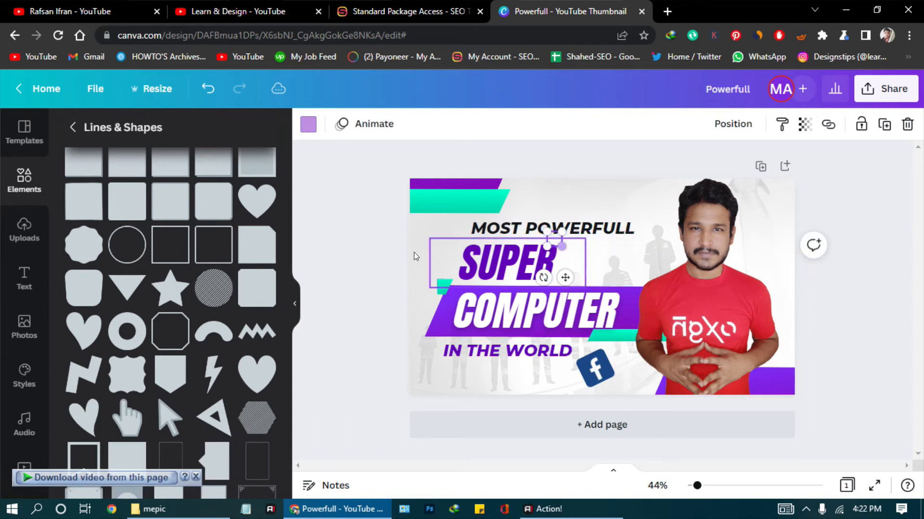
click(381, 259)
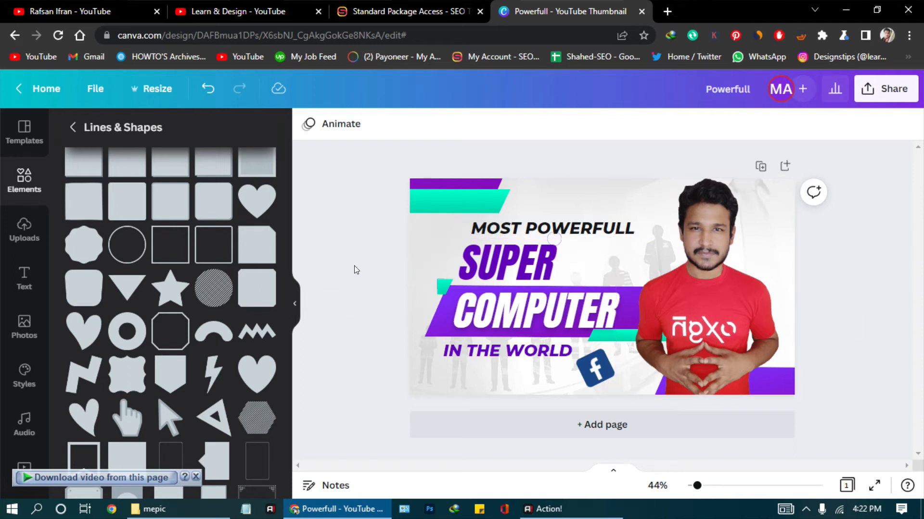
- Reposition "SUPER" above the purple banner and move the small circle outline above the heading, beside the man's head
drag(504, 277, 426, 278)
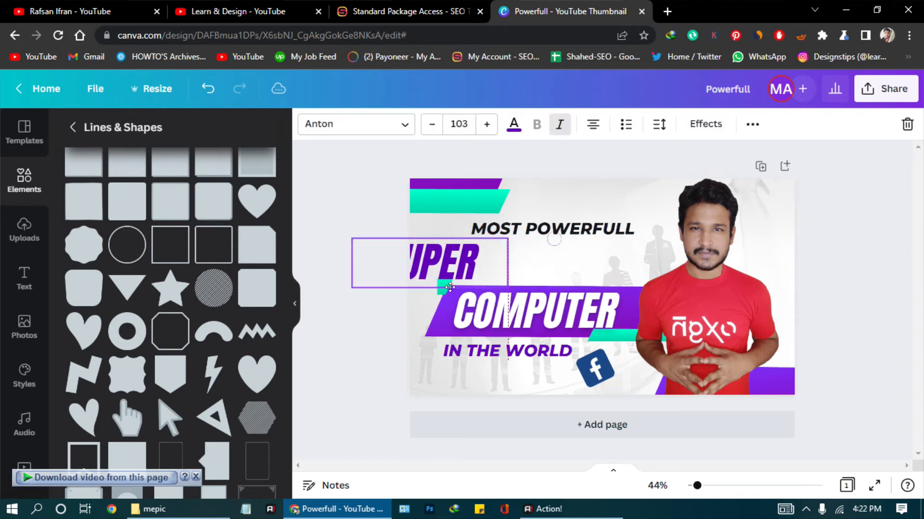
shift+click(555, 244)
drag(554, 255, 639, 193)
click(812, 193)
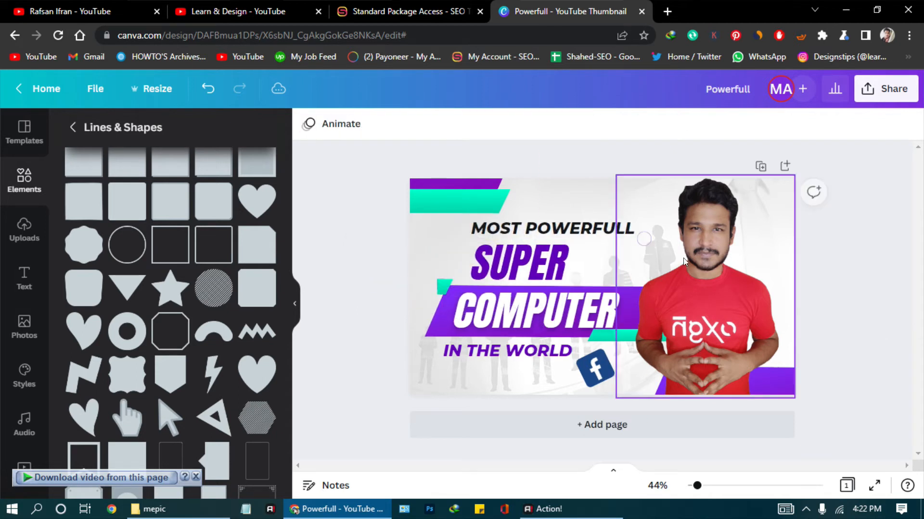
drag(645, 240, 657, 205)
click(843, 321)
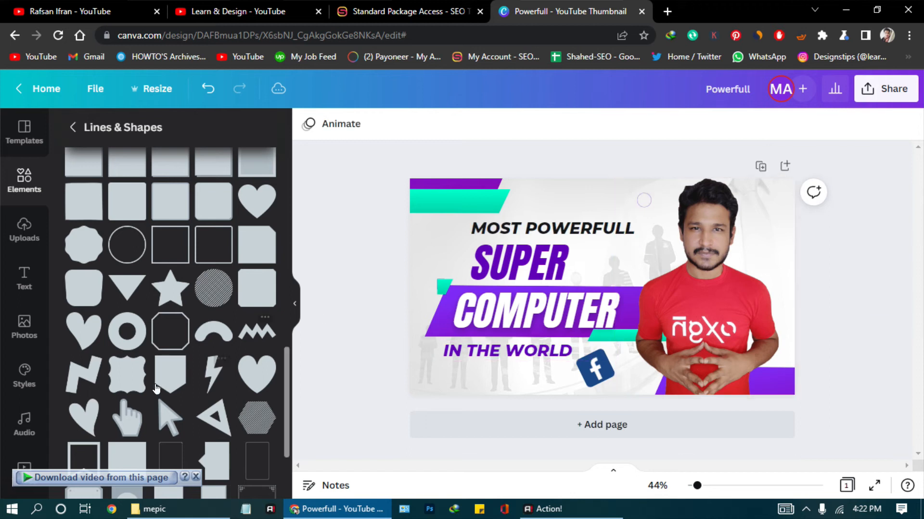
- Add a thick ring shape, shrink it, and place it just left of the "MOST POWERFULL" heading
click(129, 340)
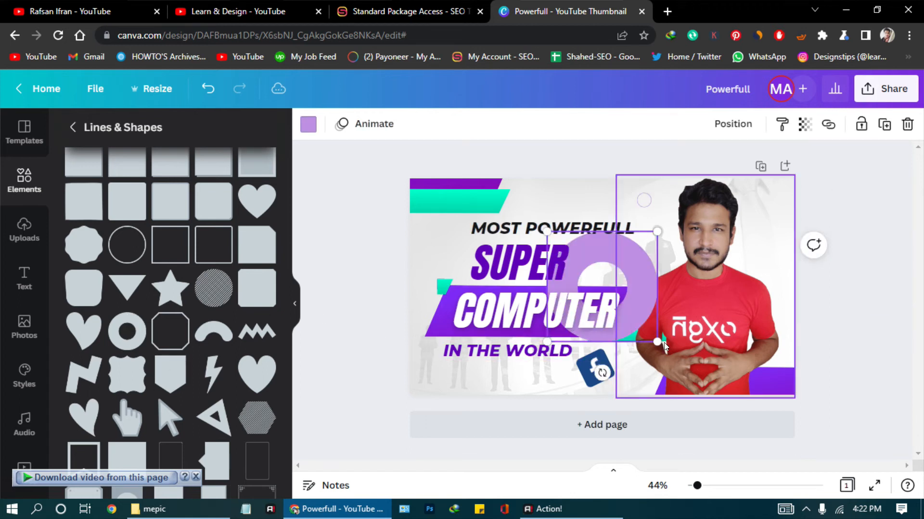
key(Escape)
drag(643, 298, 713, 297)
drag(727, 341, 450, 375)
drag(426, 342, 434, 342)
- Delete the thin circle outline near the man's head and put a duplicate of the lilac ring in its place
click(643, 200)
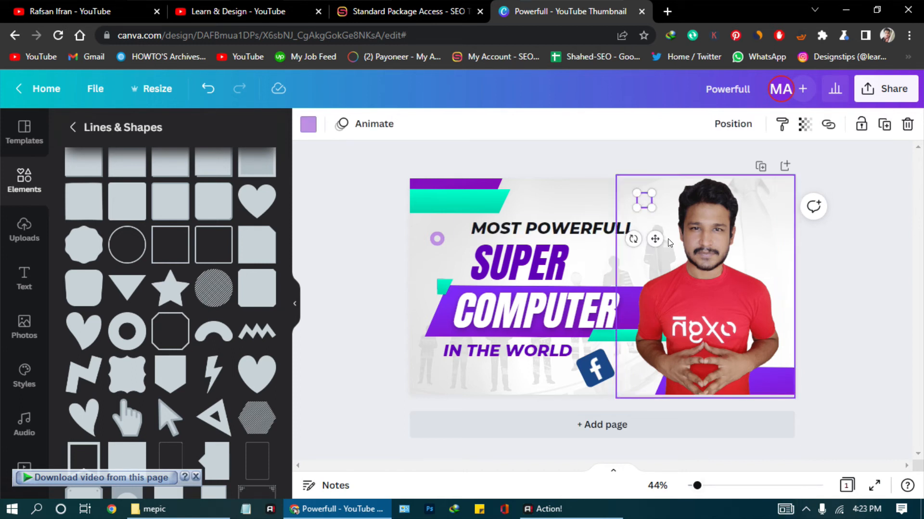
right_click(652, 210)
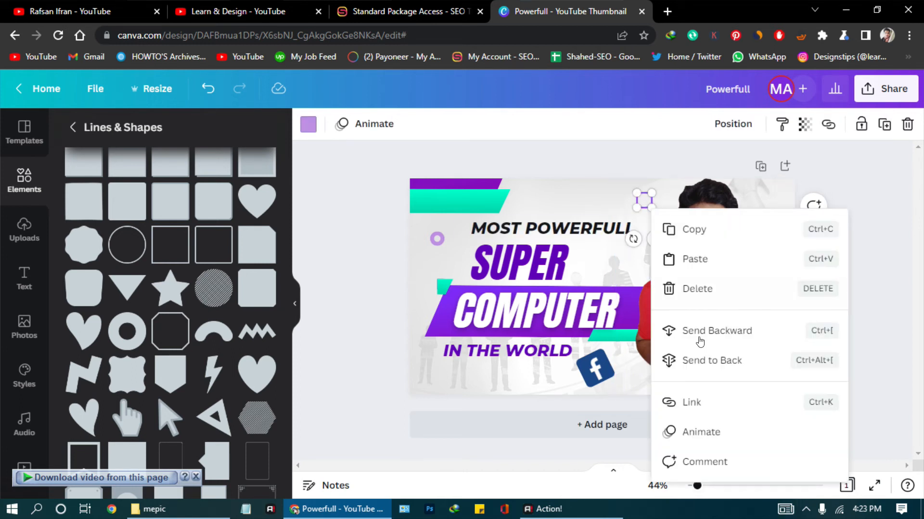
click(697, 289)
drag(437, 248, 623, 201)
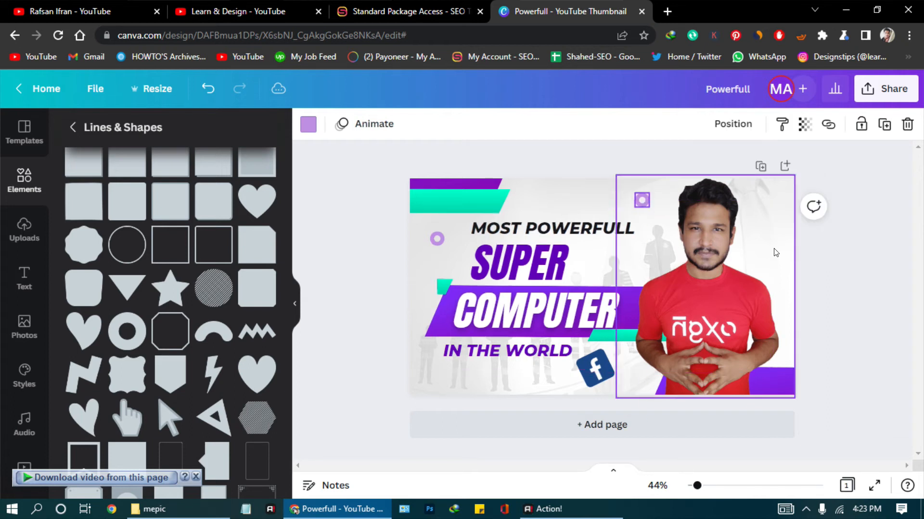
click(814, 324)
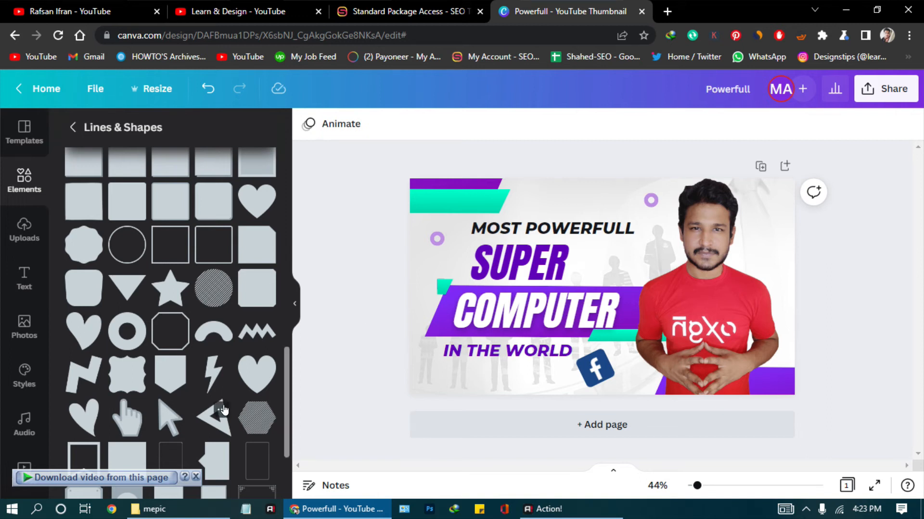
- Try a custom cyan shade for the page background, keeping it white
click(433, 325)
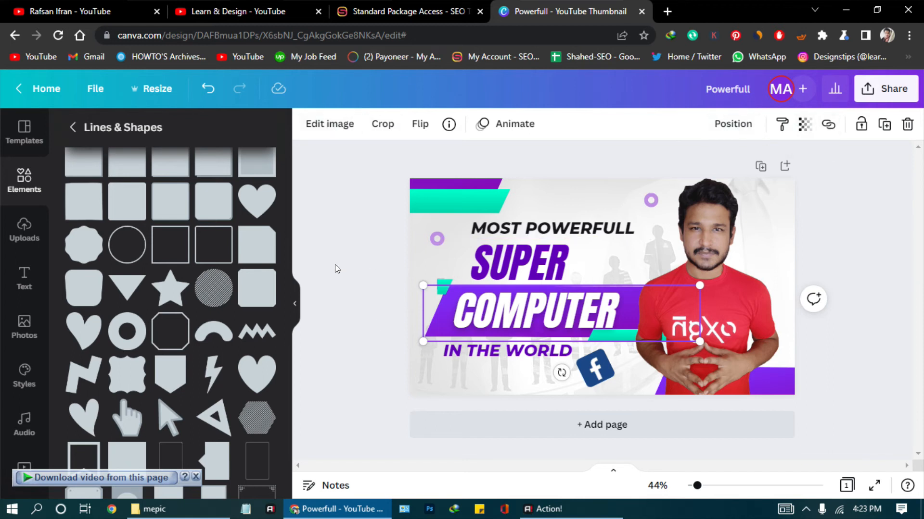
click(534, 385)
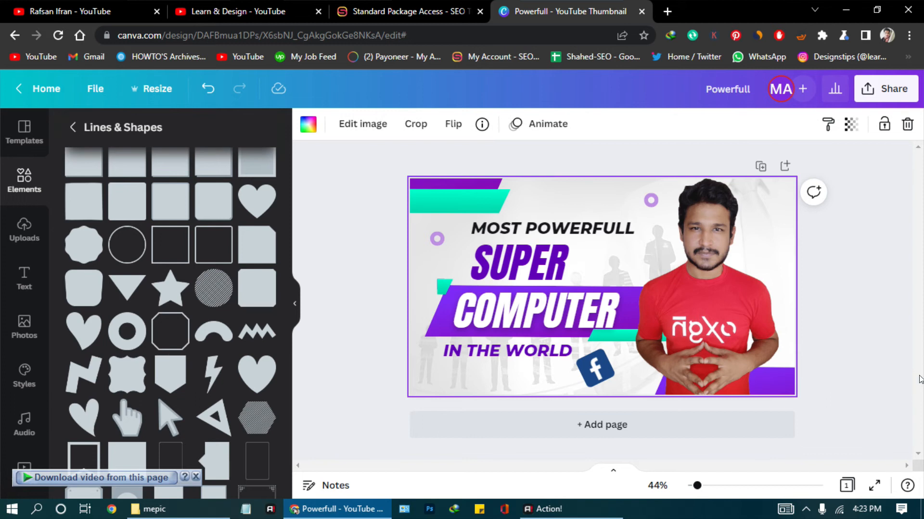
click(308, 126)
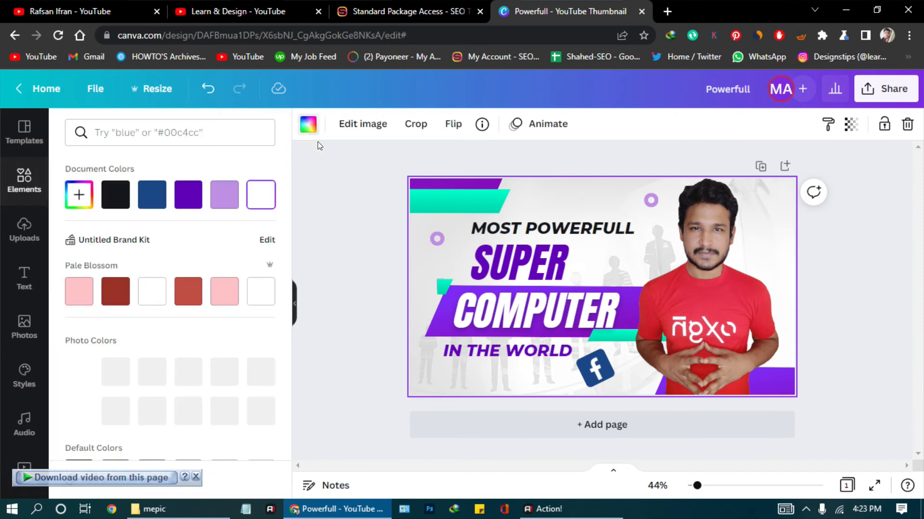
click(79, 195)
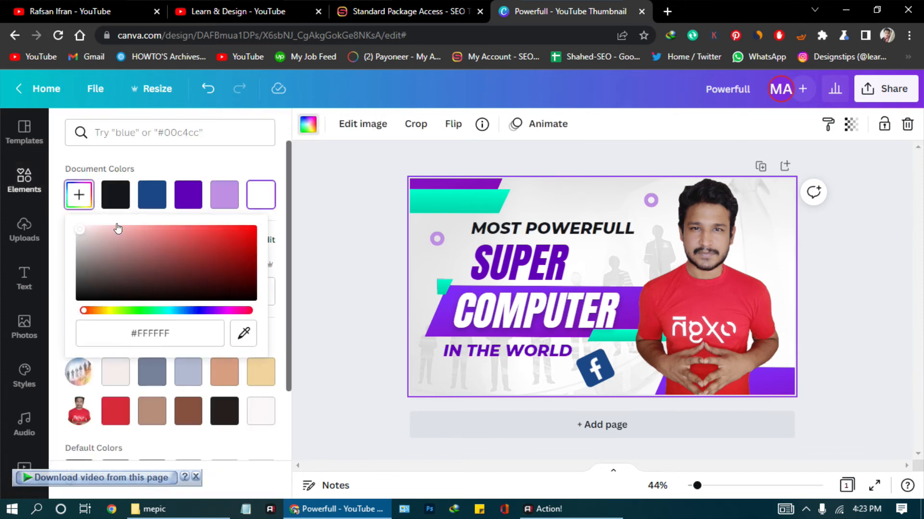
click(166, 312)
mouse_move(129, 255)
mouse_down()
mouse_move(120, 239)
mouse_move(89, 232)
mouse_move(87, 222)
mouse_move(85, 239)
mouse_move(75, 222)
mouse_up()
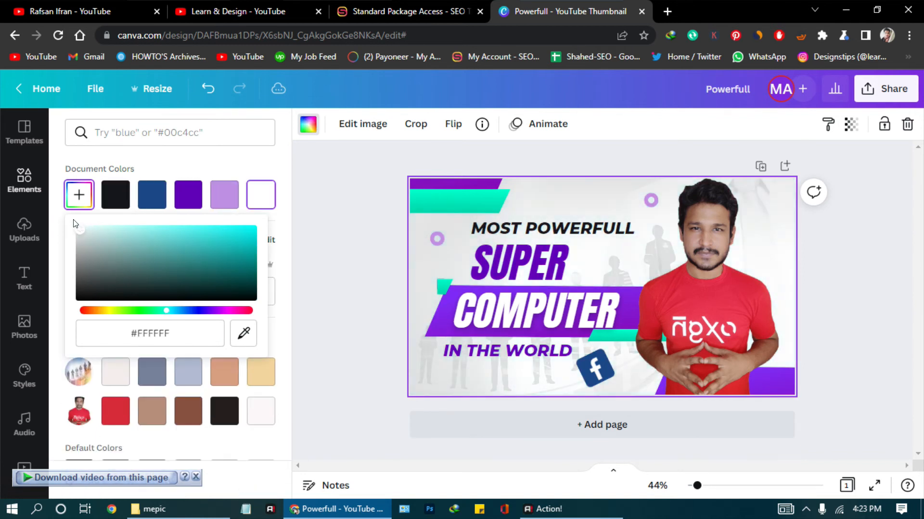
click(324, 305)
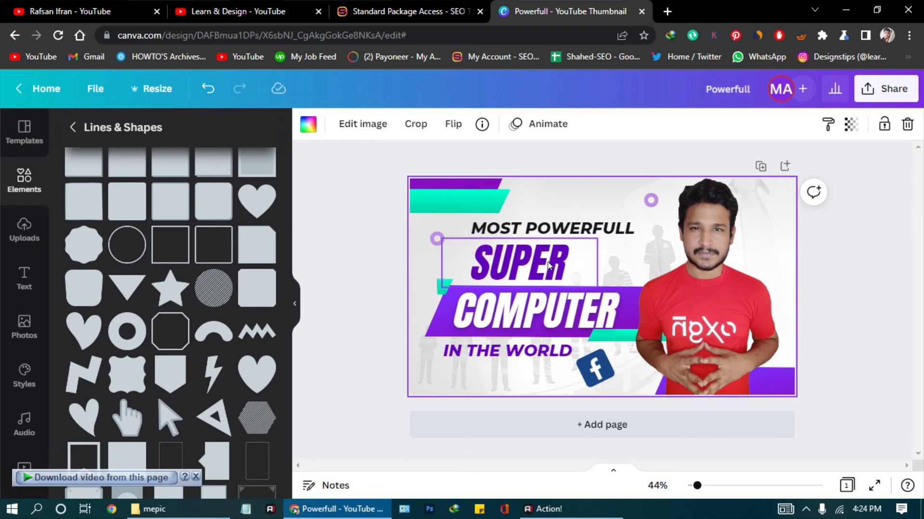
click(364, 261)
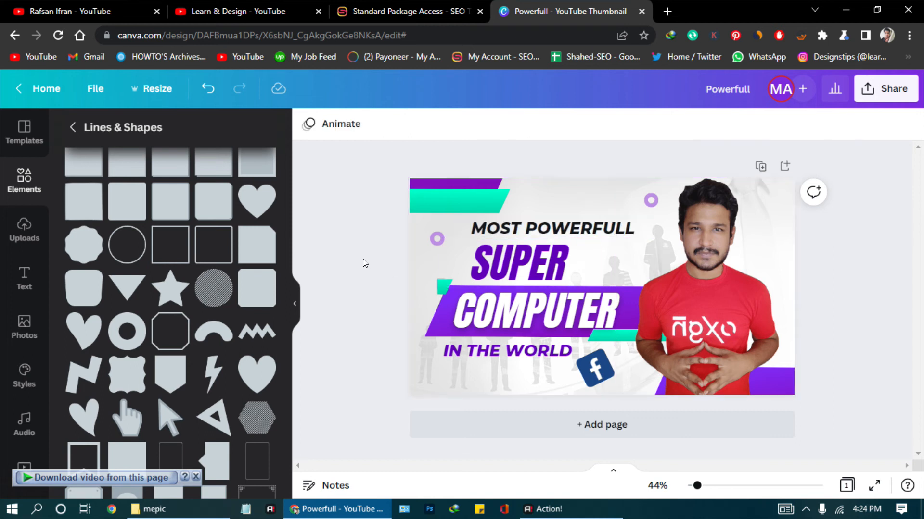
- Select the "SUPER" and "COMPUTER" text lines together and nudge them slightly upward
click(529, 274)
click(484, 124)
click(485, 126)
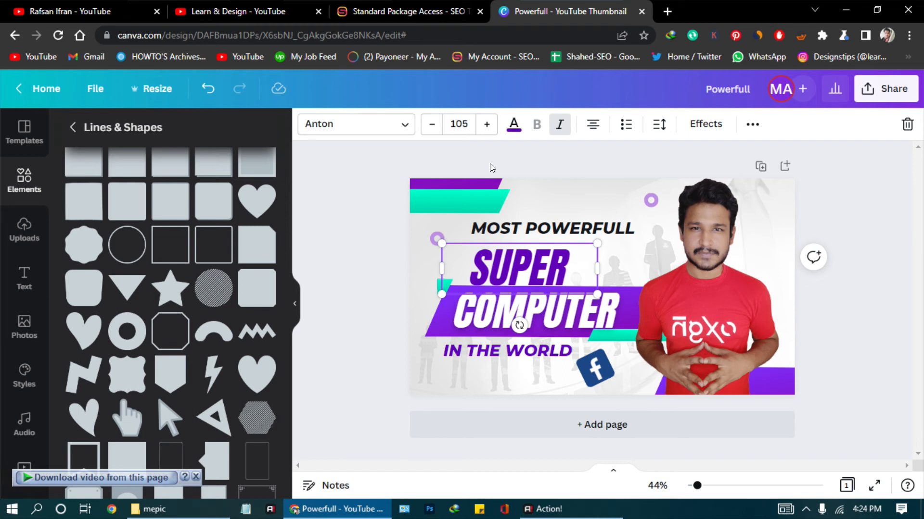
shift+click(575, 305)
mouse_move(575, 289)
mouse_down()
mouse_move(575, 274)
mouse_move(576, 283)
mouse_up()
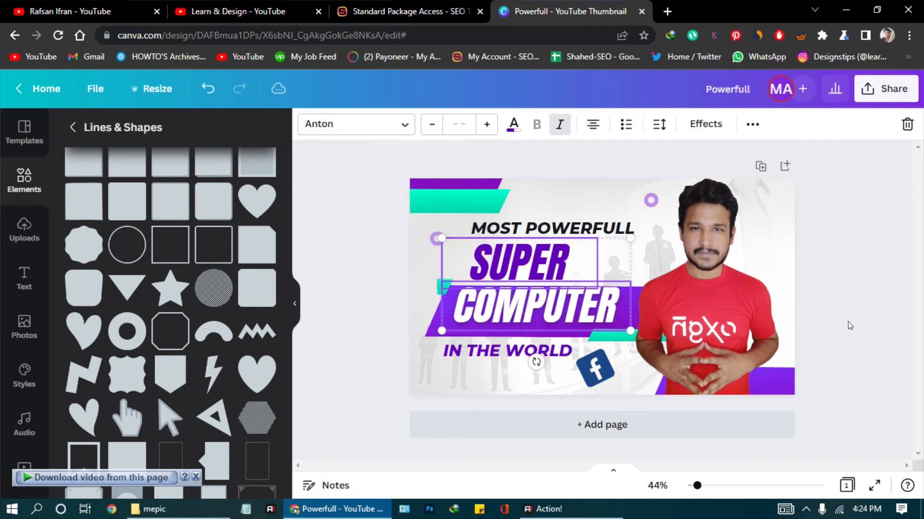
click(848, 322)
- Lower "COMPUTER" to the middle of the purple banner and shift it slightly left together with "SUPER"
click(509, 324)
drag(510, 322, 517, 323)
key(shift+Left)
key(shift+Left)
key(shift+Left)
key(shift+Left)
key(shift+Left)
key(shift+Left)
key(shift+Left)
key(shift+Right)
key(shift+Right)
key(shift+Right)
key(shift+Right)
key(shift+Right)
key(shift+Right)
key(shift+Right)
key(shift+Right)
key(shift+Right)
key(shift+Right)
key(shift+Right)
key(shift+Right)
key(shift+Right)
key(shift+Right)
key(shift+Left)
key(shift+Left)
key(shift+Left)
key(shift+Left)
key(shift+Left)
key(shift+Left)
key(shift+Left)
key(shift+Left)
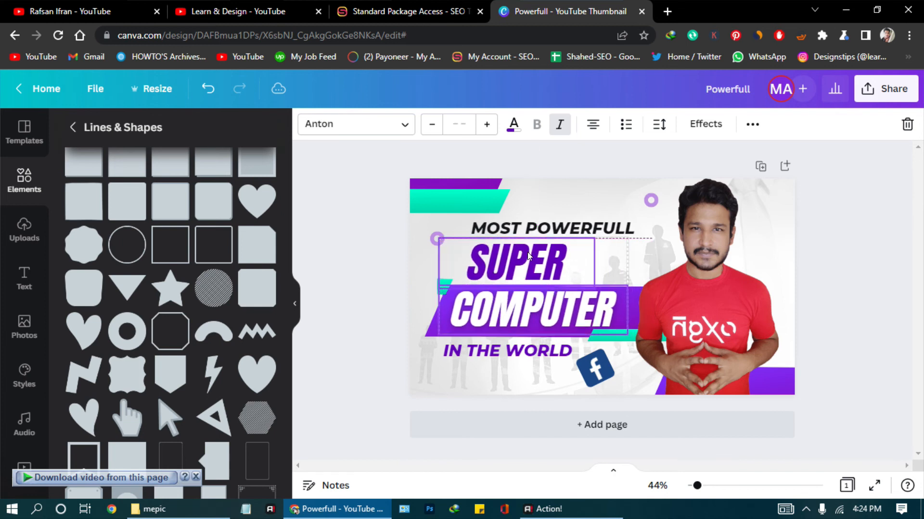
key(Escape)
- Recolour the "IN THE WORLD" text black using the document's black
click(530, 356)
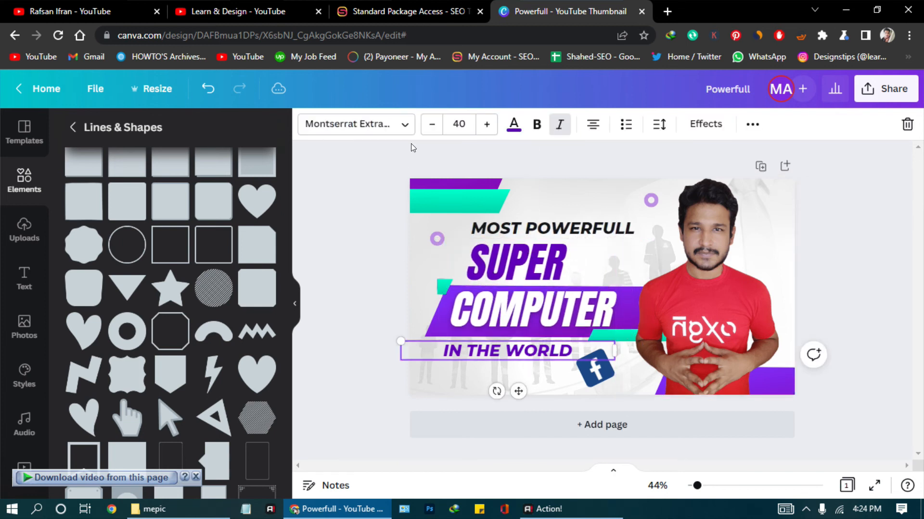
click(115, 195)
click(312, 318)
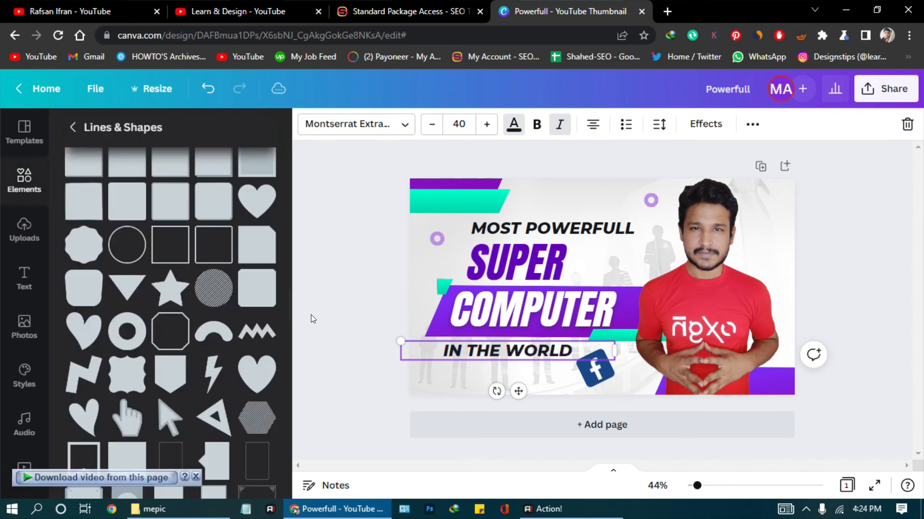
click(849, 299)
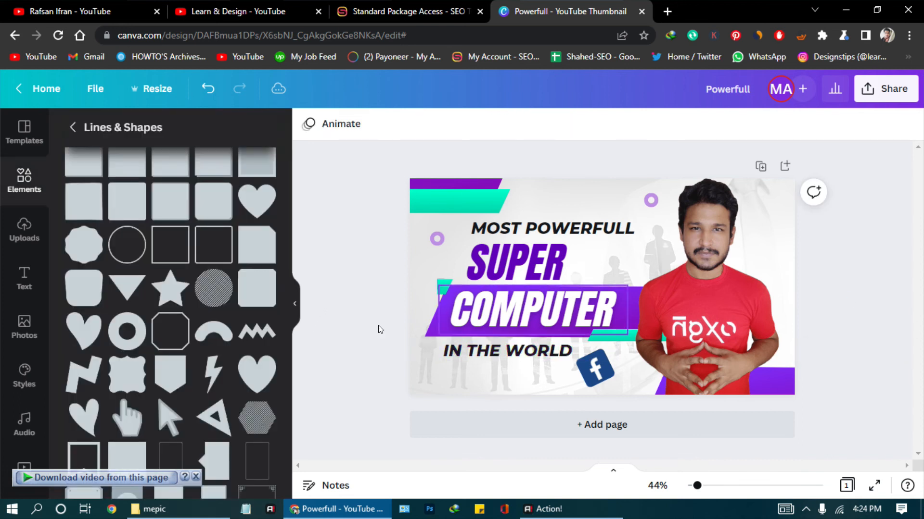
- Download the thumbnail as a JPG and open the downloaded Powerfull.jpg
click(876, 101)
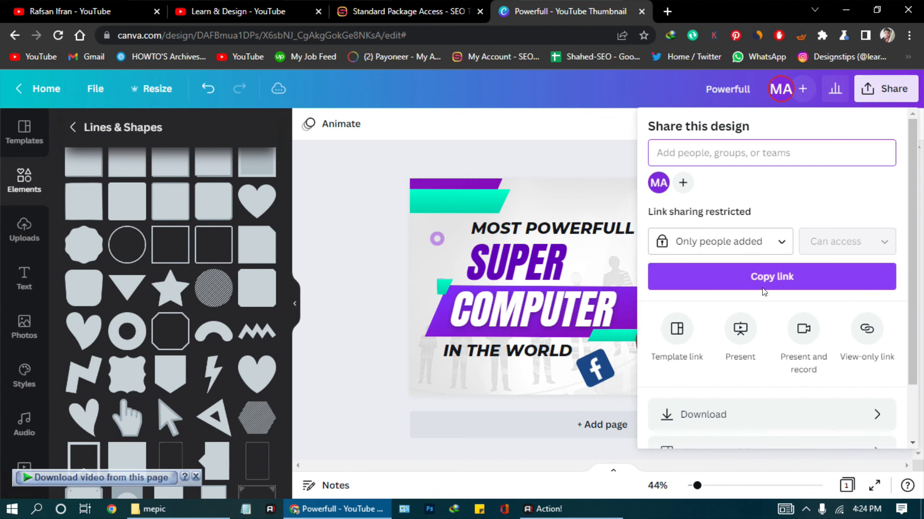
click(722, 414)
click(717, 192)
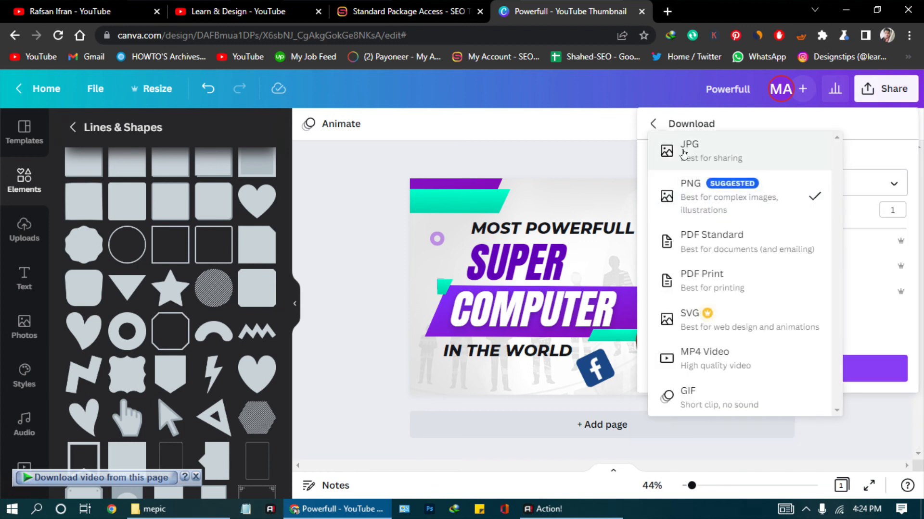
click(735, 147)
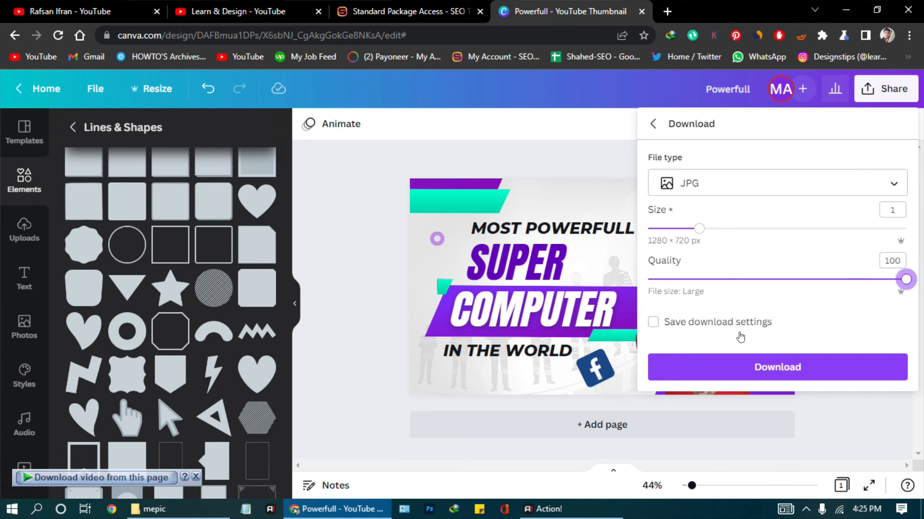
click(766, 368)
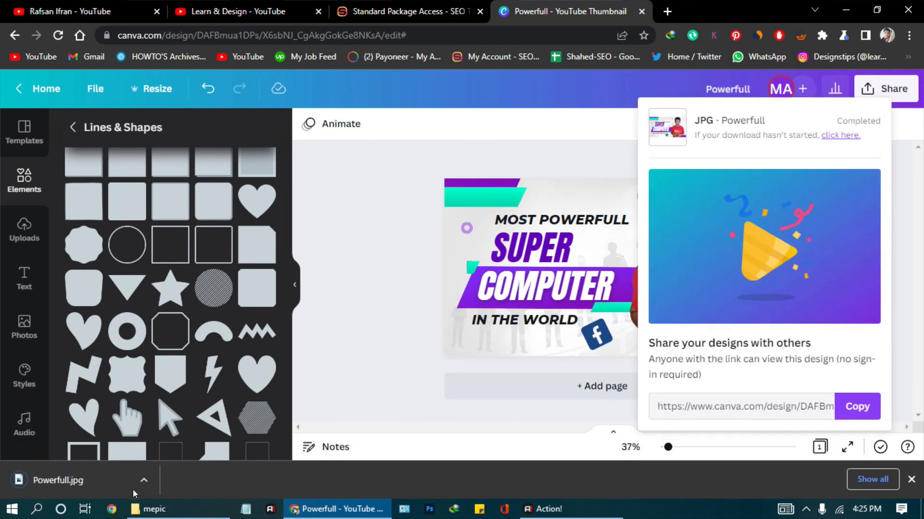
click(145, 482)
click(149, 393)
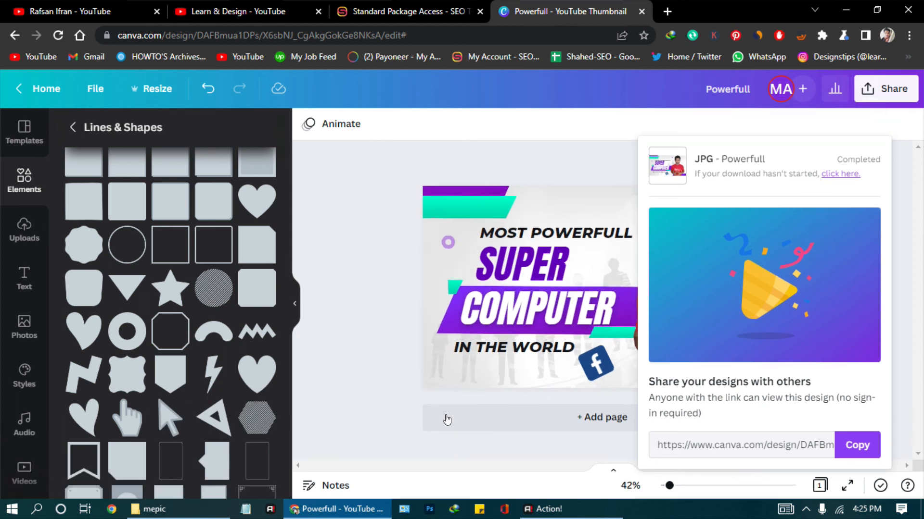